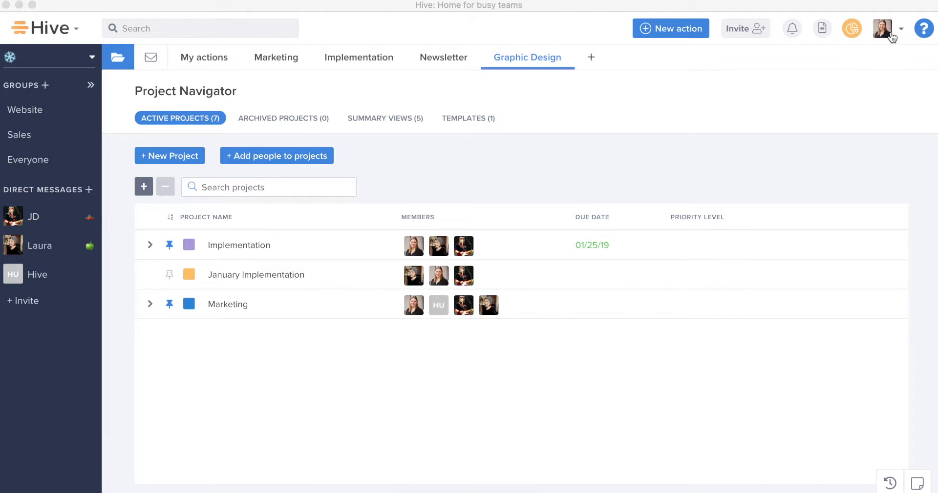
Step: Create a workspace label named Operations in the workspace settings
{"action": "left_click", "coordinate": [892, 37]}
{"action": "left_click", "coordinate": [891, 36]}
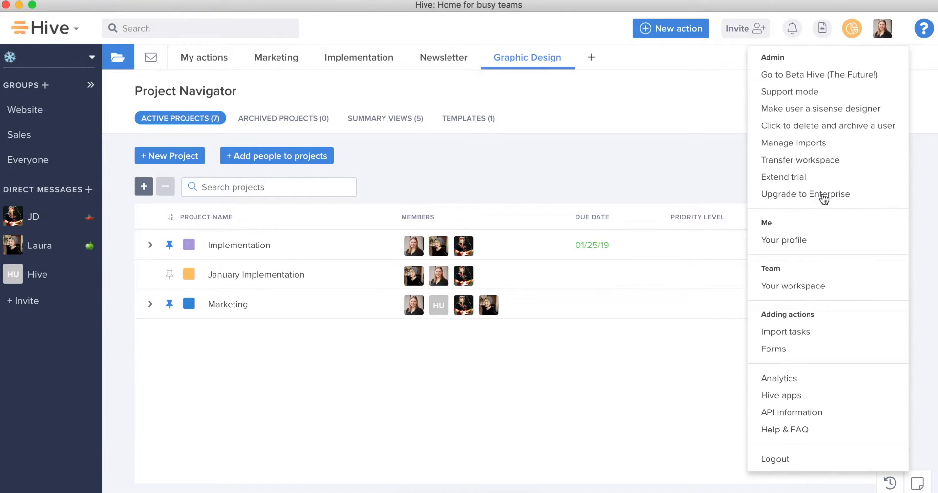
{"action": "left_click", "coordinate": [781, 286]}
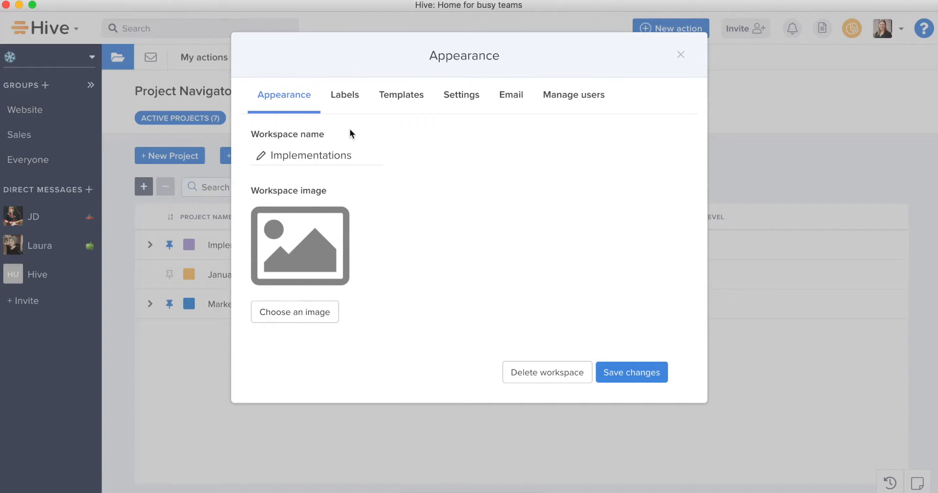
{"action": "left_click", "coordinate": [347, 102]}
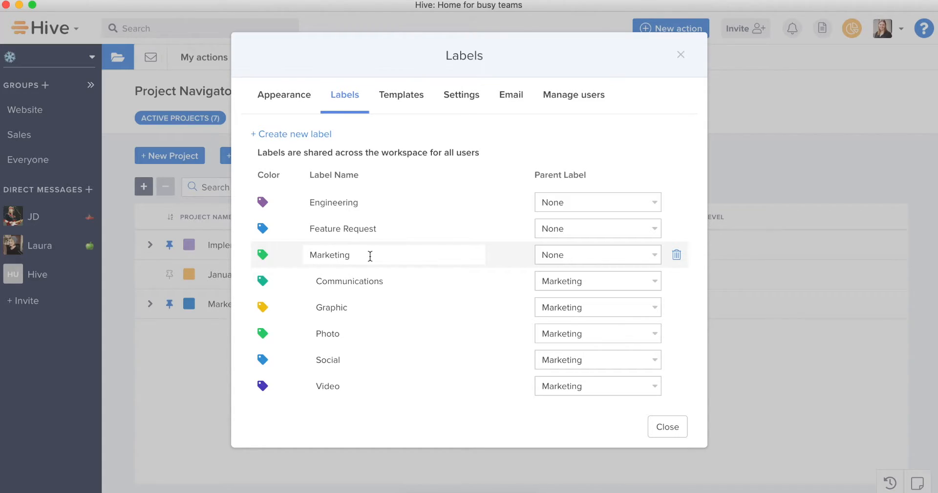
{"action": "left_click", "coordinate": [322, 142]}
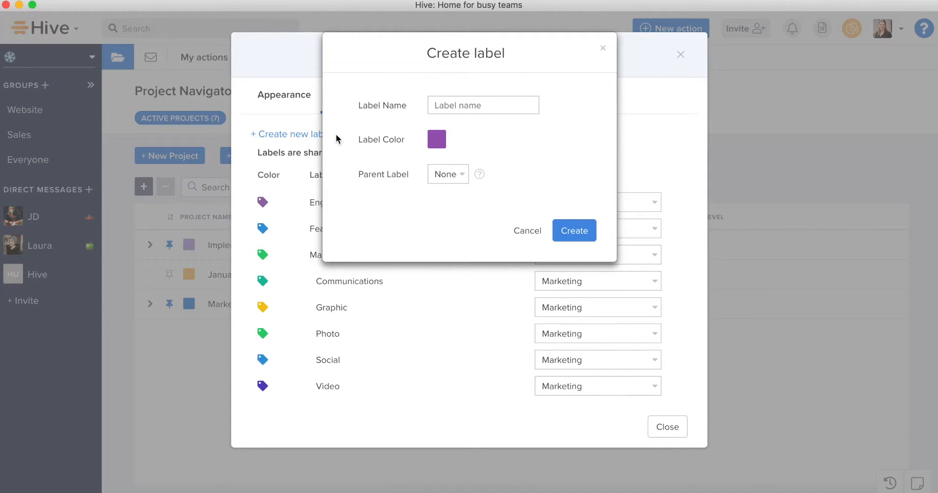
{"action": "type", "text": "Operations"}
{"action": "left_click", "coordinate": [573, 233]}
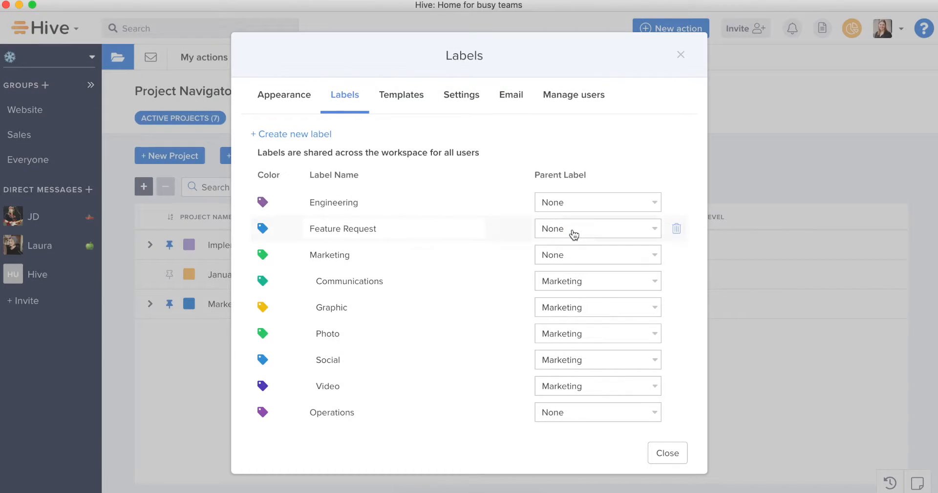
Step: Create a Budgeting label with Operations as its parent label
{"action": "left_click", "coordinate": [280, 136]}
{"action": "type", "text": "Budgeting"}
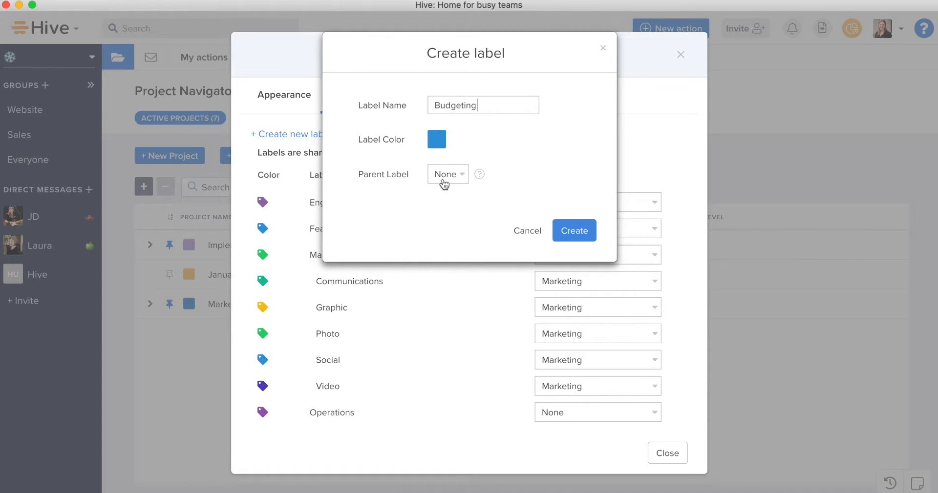
{"action": "left_click", "coordinate": [443, 181]}
{"action": "left_click", "coordinate": [470, 277]}
{"action": "left_click", "coordinate": [578, 233]}
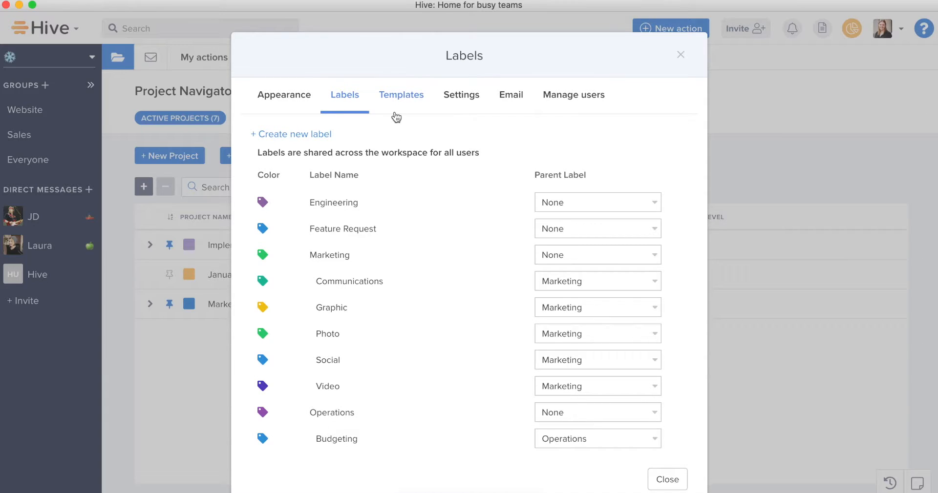
Step: Start a new action template in the workspace settings and name it "Draft Monthly Customer Email"
{"action": "left_click", "coordinate": [403, 101]}
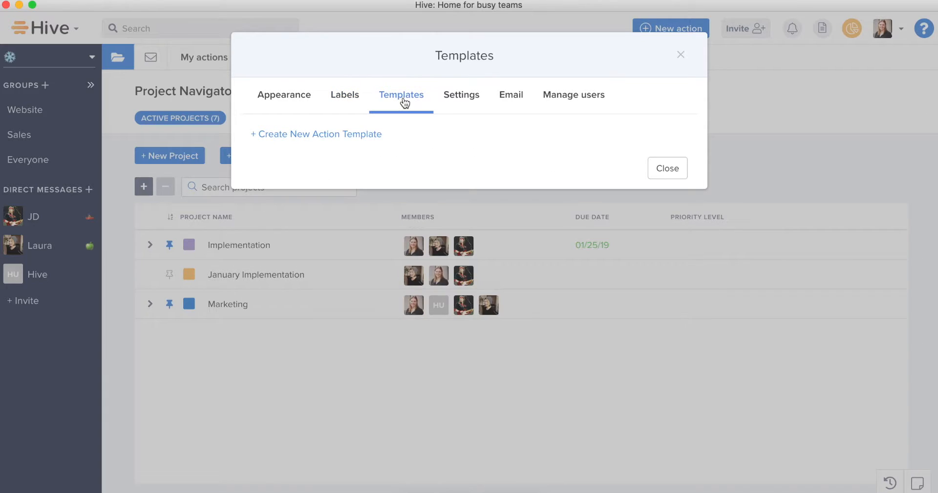
{"action": "left_click", "coordinate": [370, 139]}
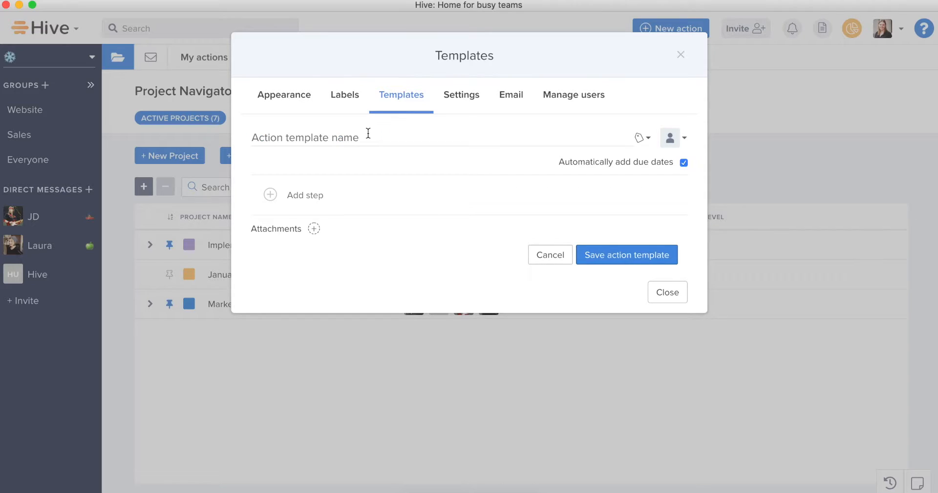
{"action": "type", "text": "Draft M"}
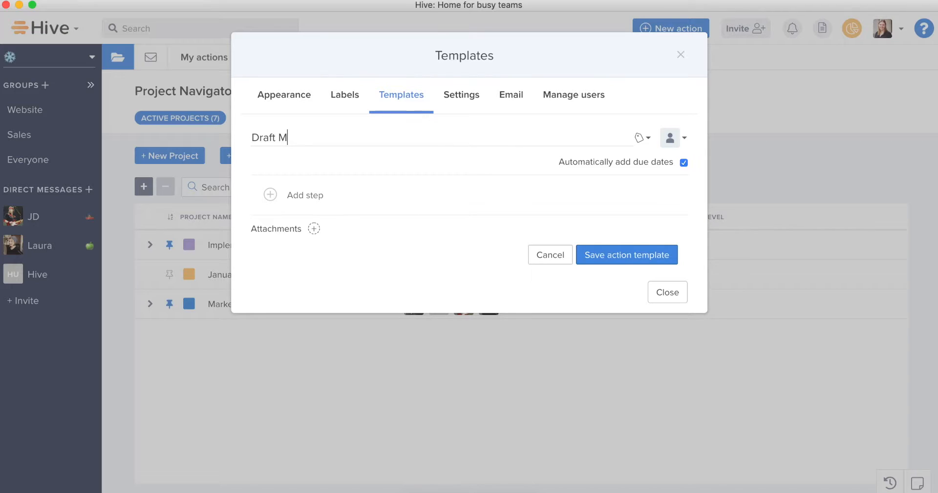
{"action": "type", "text": "onthly Customer Email"}
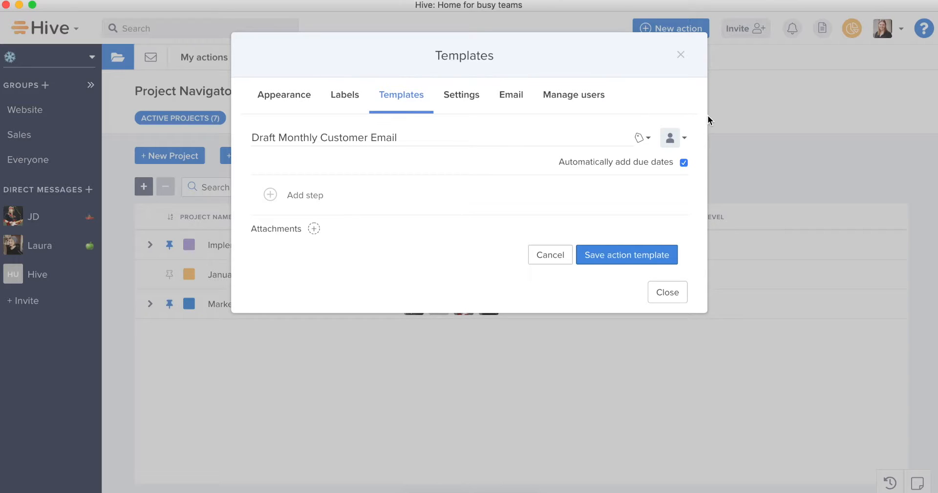
Step: Give the template the Communications label and assign it to the second teammate in the list
{"action": "left_click", "coordinate": [643, 137]}
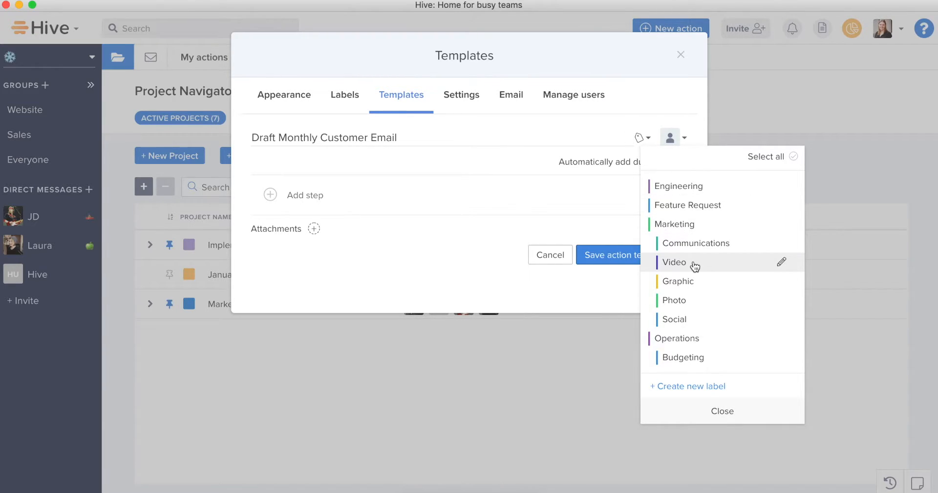
{"action": "left_click", "coordinate": [702, 242]}
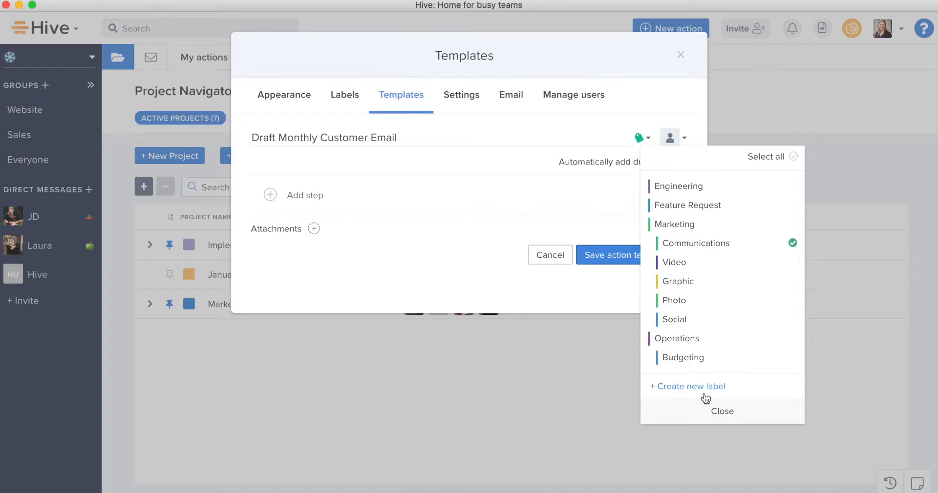
{"action": "left_click", "coordinate": [708, 413]}
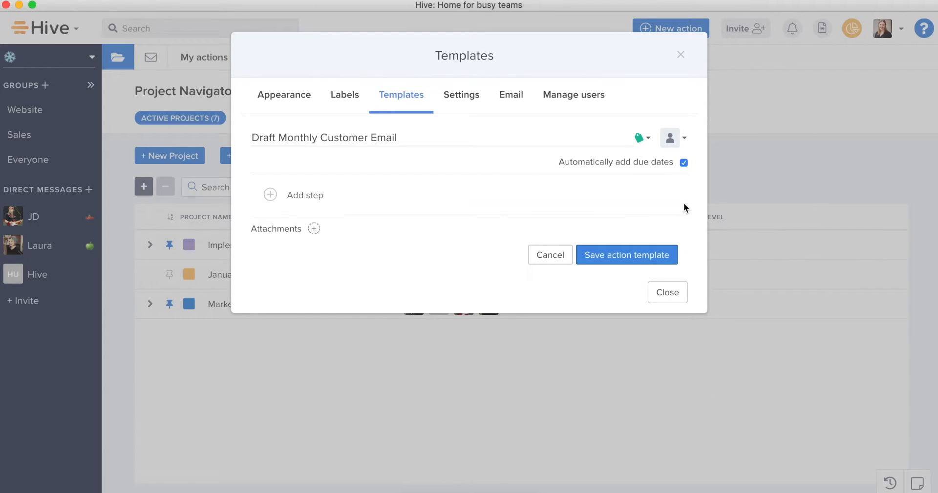
{"action": "left_click", "coordinate": [676, 140]}
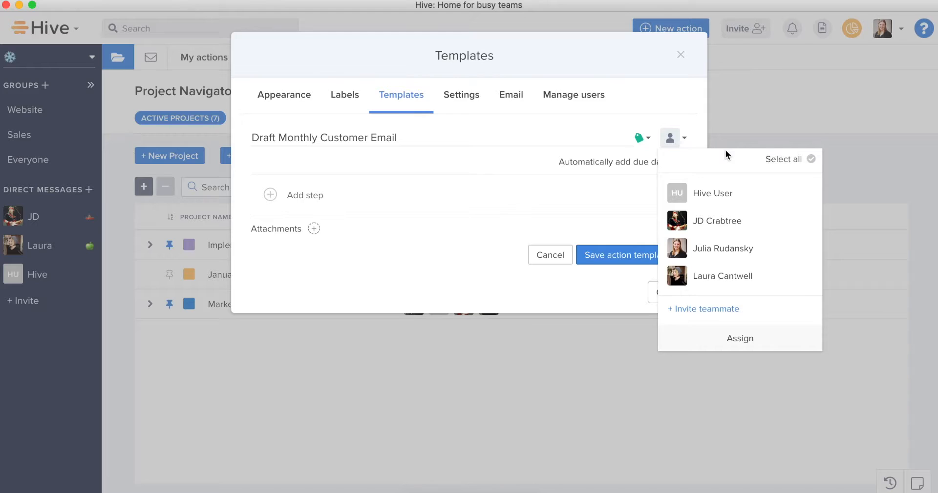
{"action": "left_click", "coordinate": [737, 220]}
{"action": "left_click", "coordinate": [734, 341]}
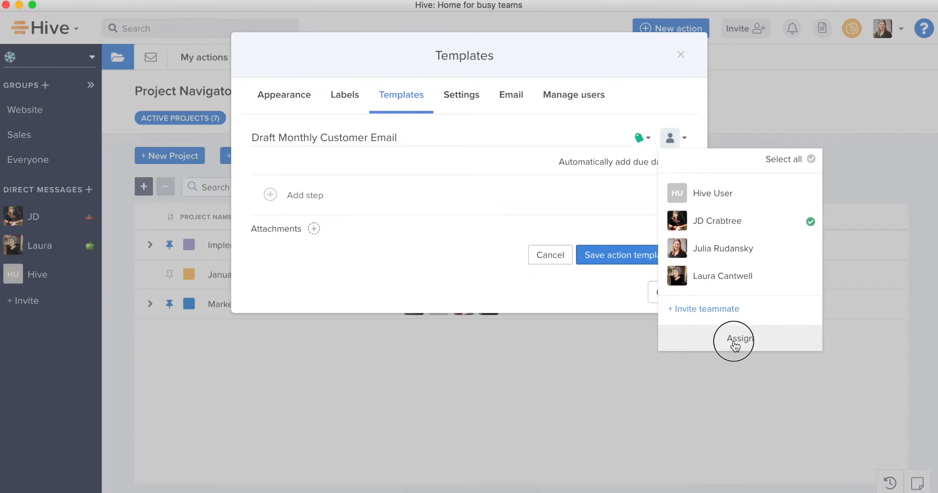
Step: Add the steps "Determine topics" and "Draft content" to the action template
{"action": "left_click", "coordinate": [285, 196]}
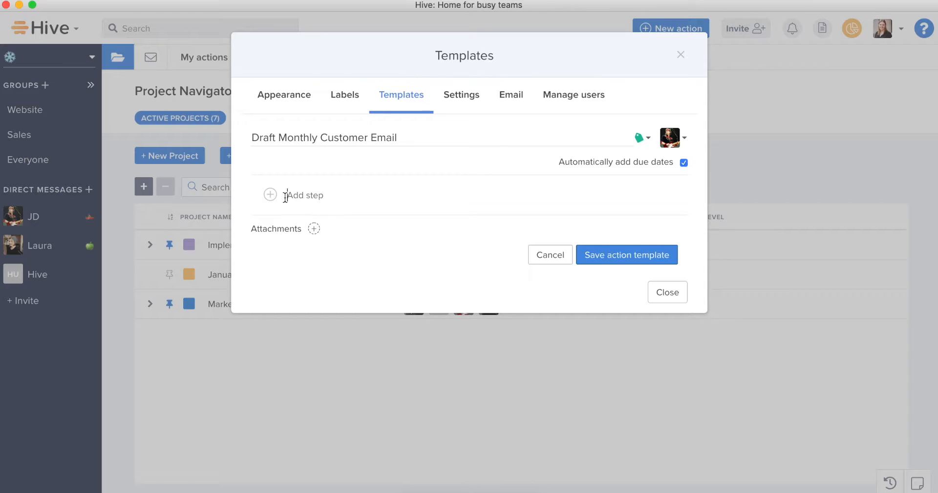
{"action": "type", "text": "Determine topics"}
{"action": "key", "text": "Return"}
{"action": "type", "text": "Dr"}
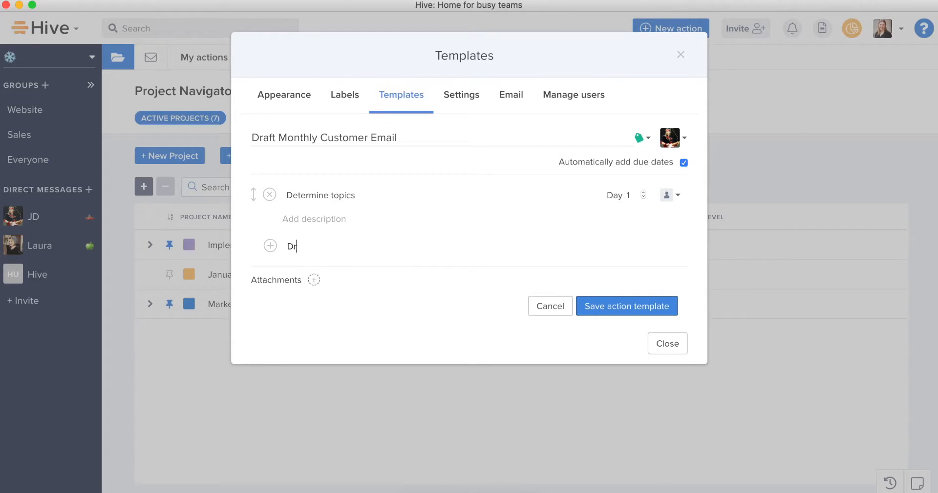
{"action": "type", "text": "aft content"}
{"action": "key", "text": "Return"}
Step: Add the steps "Review content" and "Edit content" to the action template
{"action": "type", "text": "REview"}
{"action": "key", "text": "BackSpace"}
{"action": "key", "text": "BackSpace"}
{"action": "key", "text": "BackSpace"}
{"action": "key", "text": "BackSpace"}
{"action": "key", "text": "BackSpace"}
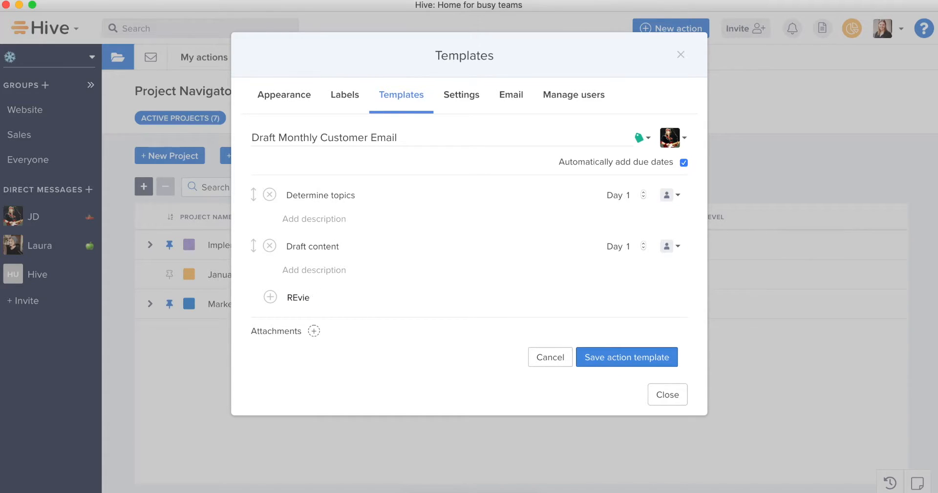
{"action": "type", "text": "eview content"}
{"action": "key", "text": "Return"}
{"action": "type", "text": "E"}
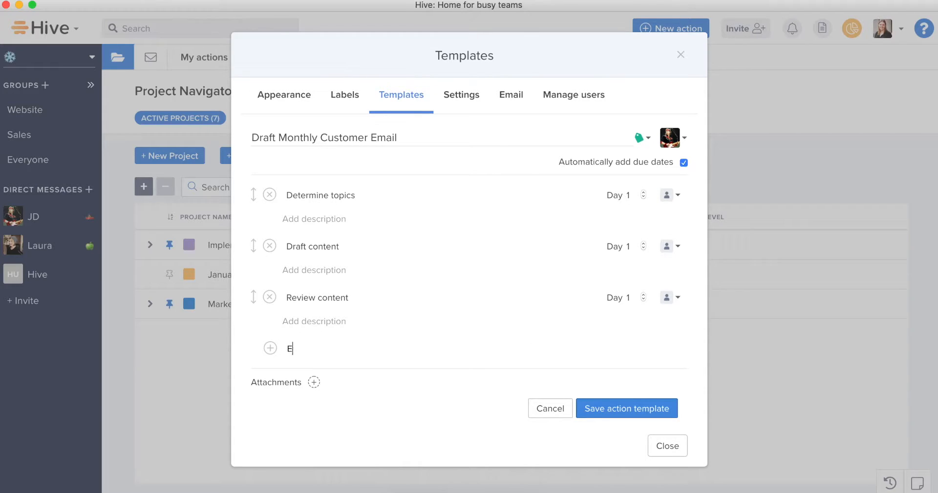
{"action": "type", "text": "dit content"}
{"action": "key", "text": "Return"}
Step: Add the steps "Finalize content" and "Send email" to the template, with Send email due on day 0
{"action": "type", "text": "Finali"}
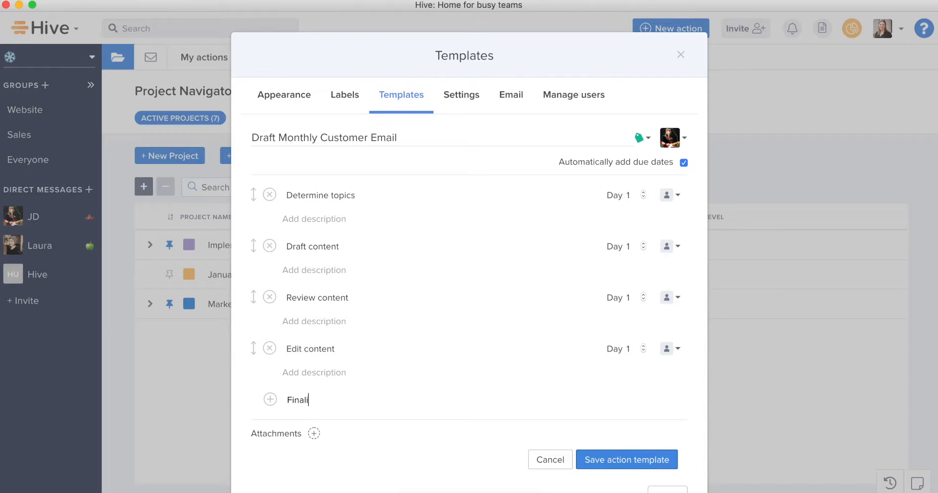
{"action": "type", "text": "ze content"}
{"action": "key", "text": "Return"}
{"action": "type", "text": "Send email"}
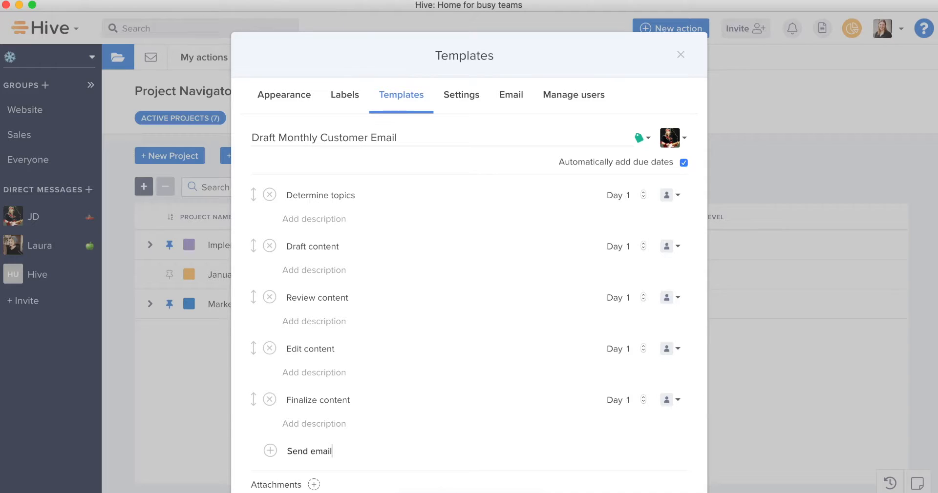
{"action": "key", "text": "Return"}
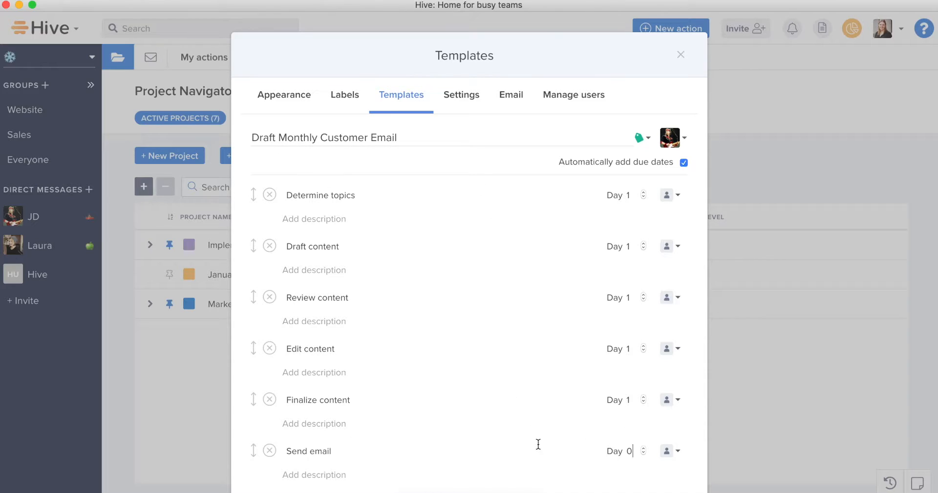
Step: Set the due days to -1 for Finalize content, -3 for Edit content and -5 for Review content
{"action": "left_click", "coordinate": [644, 397]}
{"action": "double_click", "coordinate": [643, 404]}
{"action": "left_click", "coordinate": [645, 300]}
{"action": "left_click", "coordinate": [644, 300]}
{"action": "left_click", "coordinate": [644, 300]}
{"action": "left_click", "coordinate": [644, 300]}
{"action": "left_click", "coordinate": [645, 300]}
{"action": "left_click", "coordinate": [645, 301]}
Step: Set Draft content to day -7 and Determine topics to day -10, and save the action template
{"action": "left_click", "coordinate": [644, 249]}
{"action": "left_click", "coordinate": [644, 249]}
{"action": "left_click", "coordinate": [644, 249]}
{"action": "left_click", "coordinate": [643, 249]}
{"action": "left_click", "coordinate": [644, 249]}
{"action": "left_click", "coordinate": [644, 249]}
{"action": "left_click", "coordinate": [643, 198]}
{"action": "left_click", "coordinate": [644, 198]}
{"action": "left_click", "coordinate": [644, 198]}
{"action": "scroll", "coordinate": [649, 288], "scroll_direction": "down", "scroll_amount": 3}
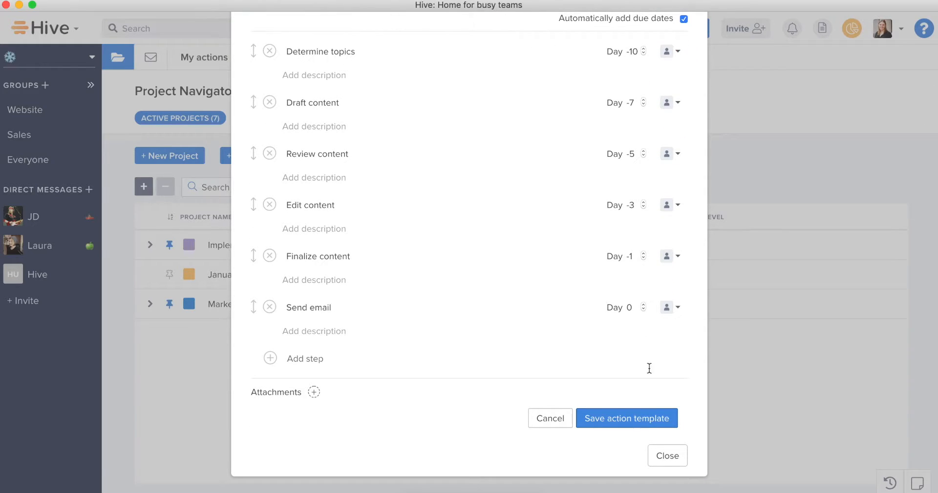
{"action": "left_click", "coordinate": [645, 421]}
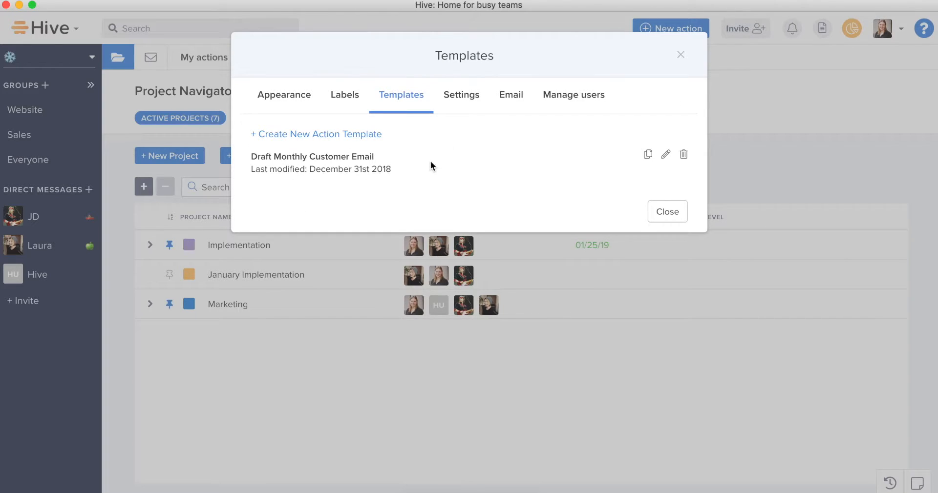
Step: Reopen the Draft Monthly Customer Email template to review its steps, and close the workspace settings with saving
{"action": "left_click", "coordinate": [666, 155]}
{"action": "scroll", "coordinate": [645, 288], "scroll_direction": "down", "scroll_amount": 5}
{"action": "scroll", "coordinate": [644, 285], "scroll_direction": "up", "scroll_amount": 5}
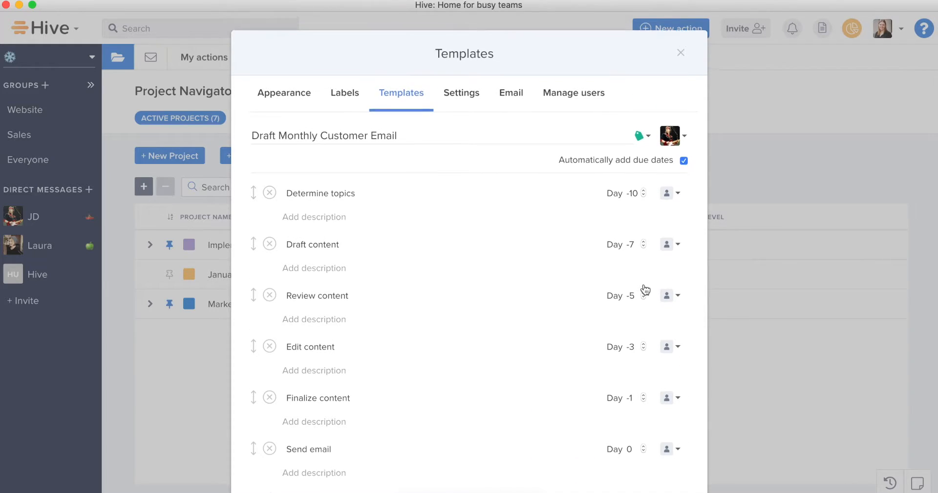
{"action": "scroll", "coordinate": [644, 284], "scroll_direction": "down", "scroll_amount": 5}
{"action": "left_click", "coordinate": [683, 457]}
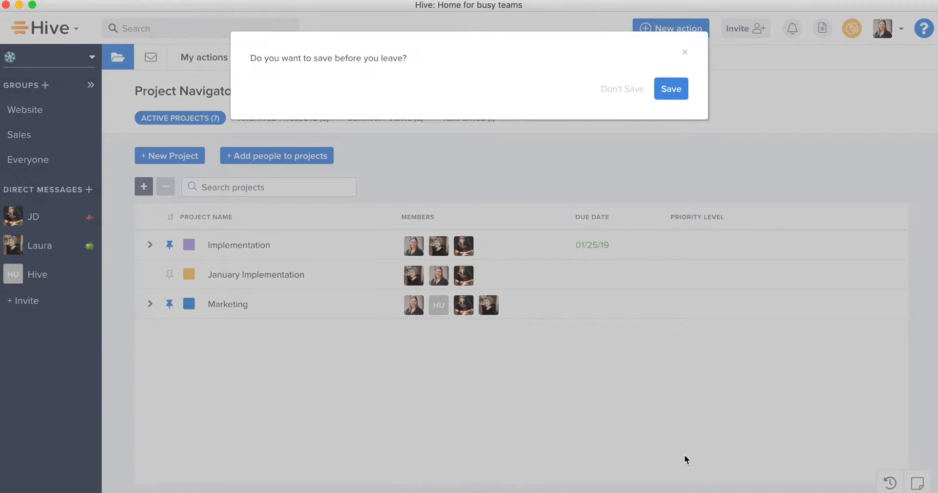
{"action": "left_click", "coordinate": [677, 93]}
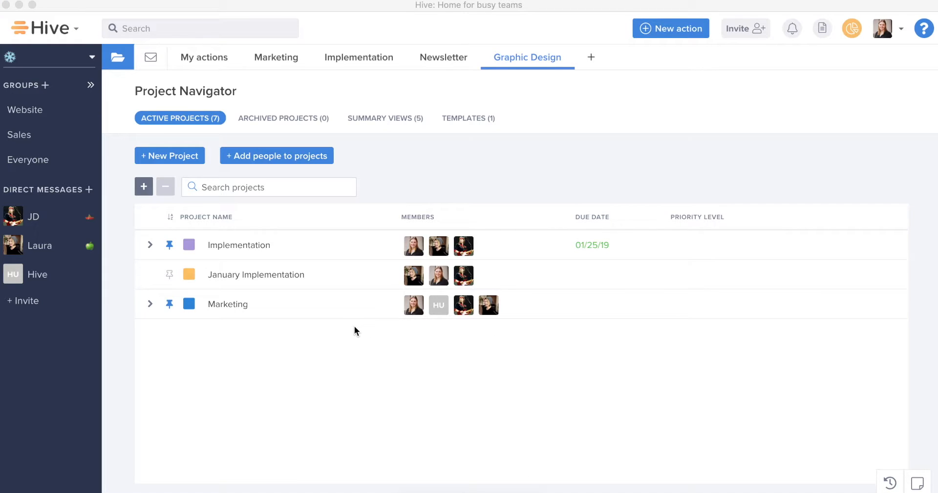
Step: Open the Marketing project and create an action named "Jan Customer Email" under Unstarted
{"action": "left_click", "coordinate": [150, 303]}
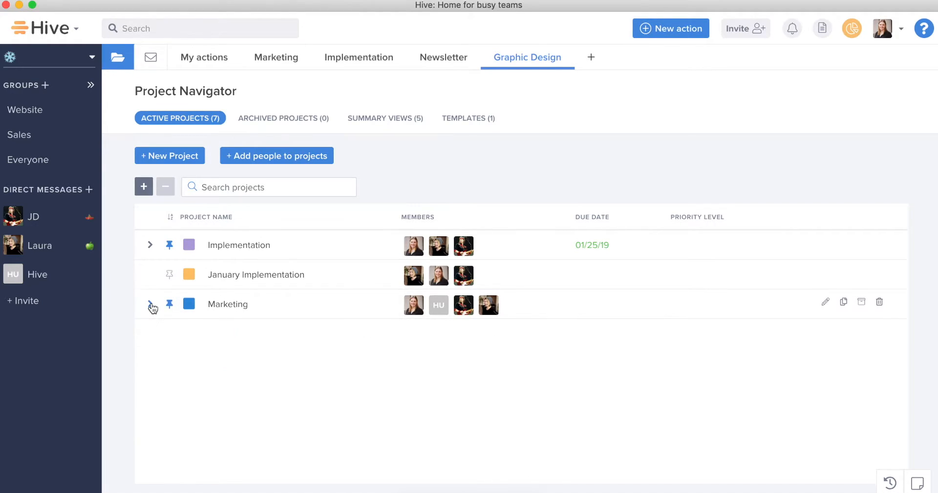
{"action": "left_click", "coordinate": [272, 304]}
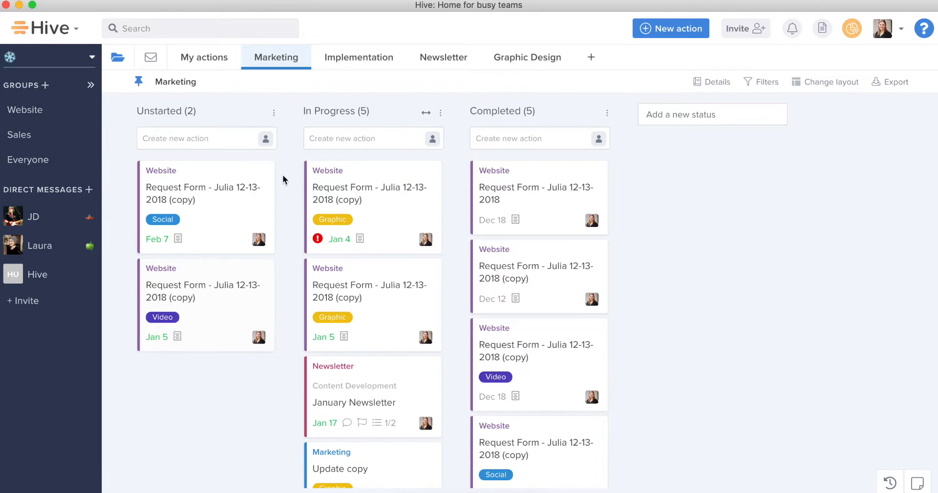
{"action": "left_click", "coordinate": [229, 137]}
{"action": "type", "text": "Jan Customer Email"}
{"action": "key", "text": "Return"}
Step: Open the Jan Customer Email action and set its due date to January 23, 2019
{"action": "left_click", "coordinate": [212, 190]}
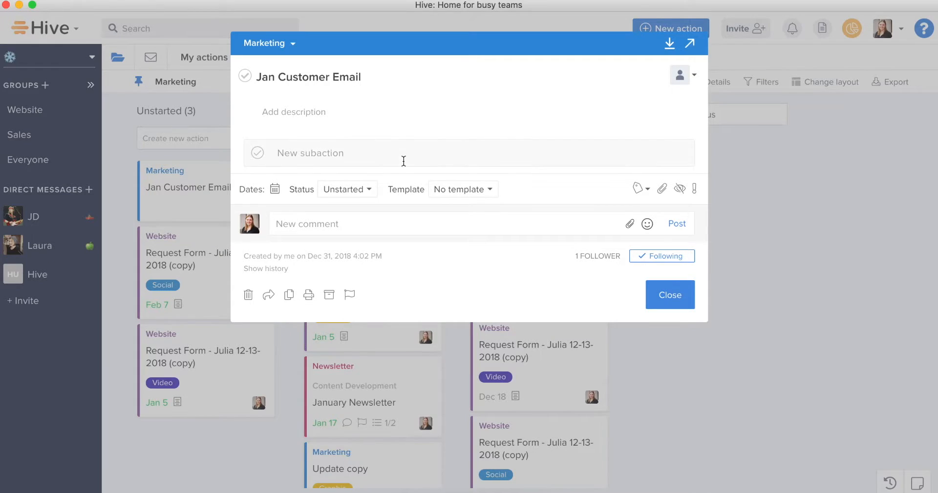
{"action": "left_click", "coordinate": [471, 190]}
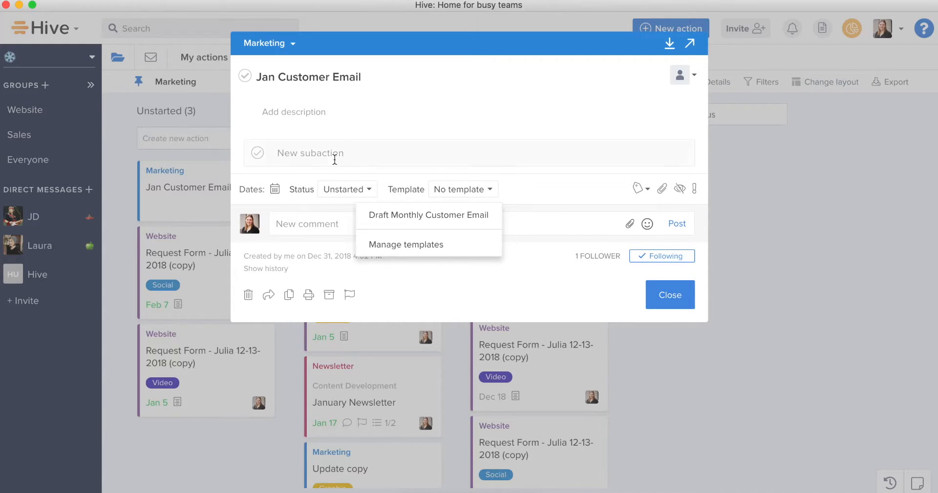
{"action": "left_click", "coordinate": [276, 192]}
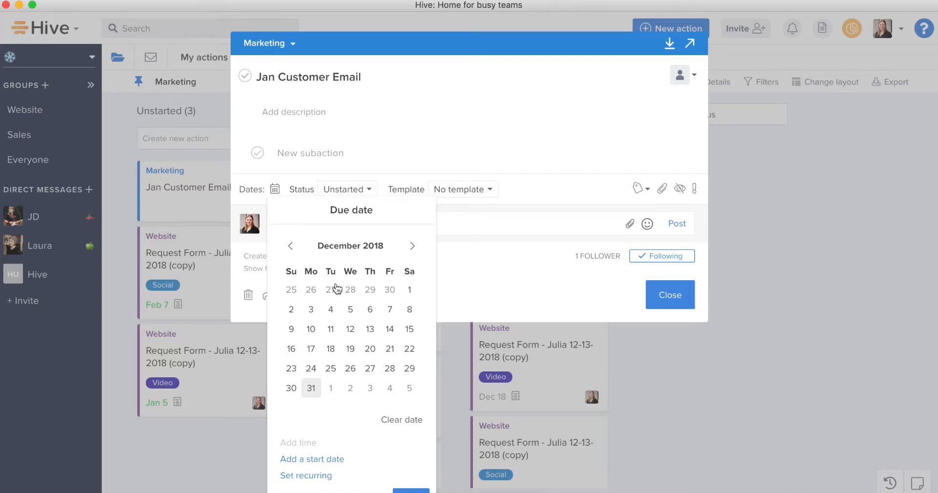
{"action": "left_click", "coordinate": [413, 247]}
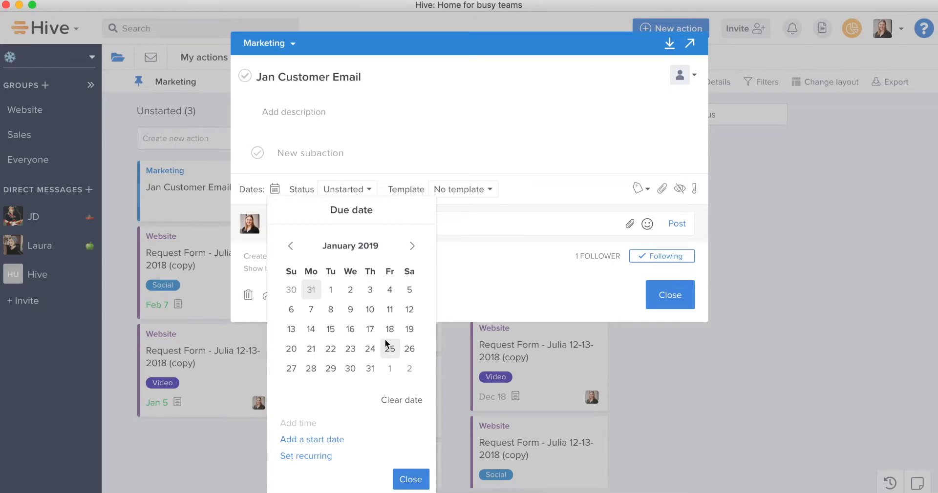
{"action": "left_click", "coordinate": [350, 349]}
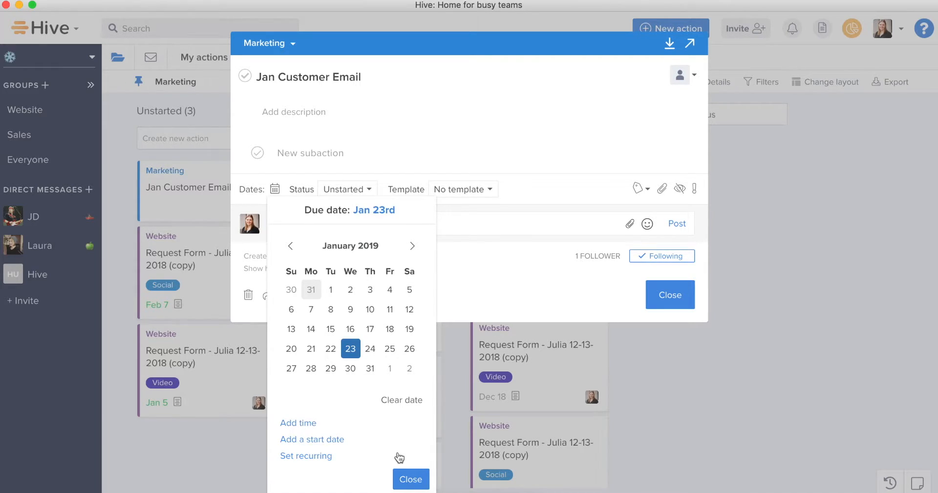
Step: Close the date picker and apply the Draft Monthly Customer Email template to the Jan Customer Email action
{"action": "left_click", "coordinate": [404, 478]}
{"action": "left_click", "coordinate": [477, 198]}
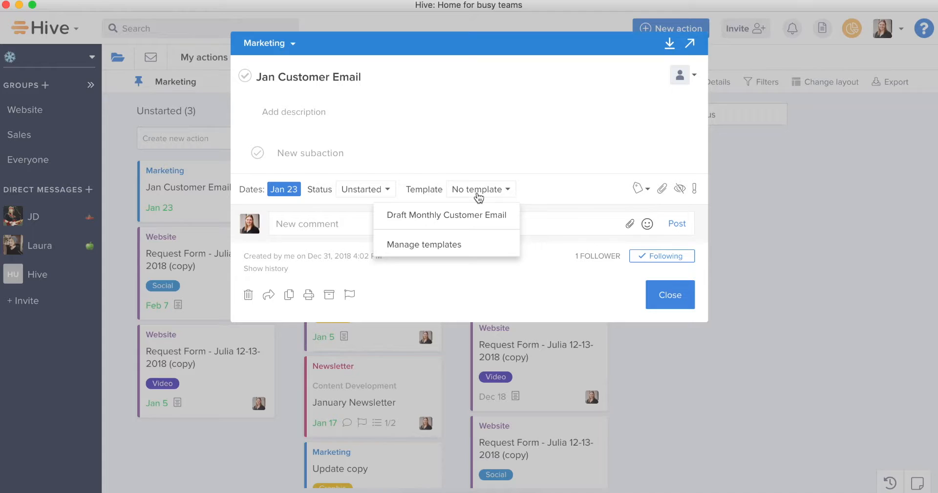
{"action": "left_click", "coordinate": [471, 216]}
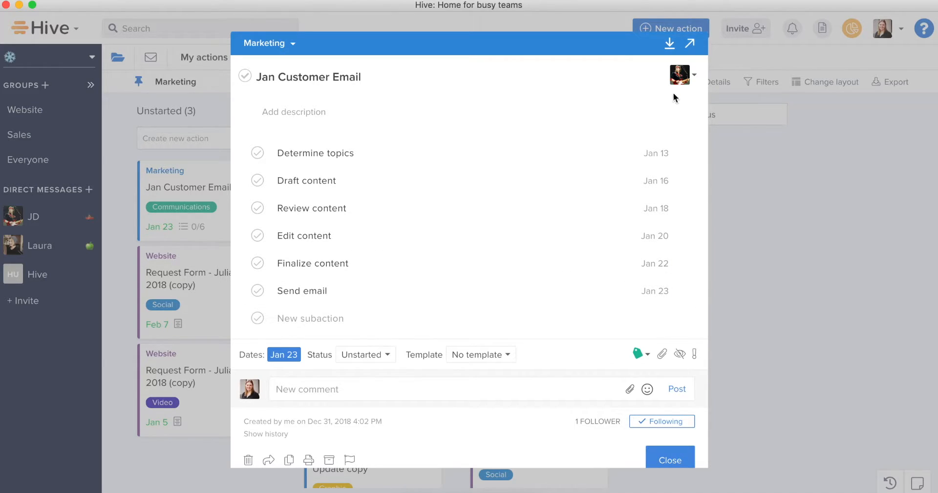
Step: Review the labels assigned to the Jan Customer Email action and close the action
{"action": "left_click", "coordinate": [641, 355]}
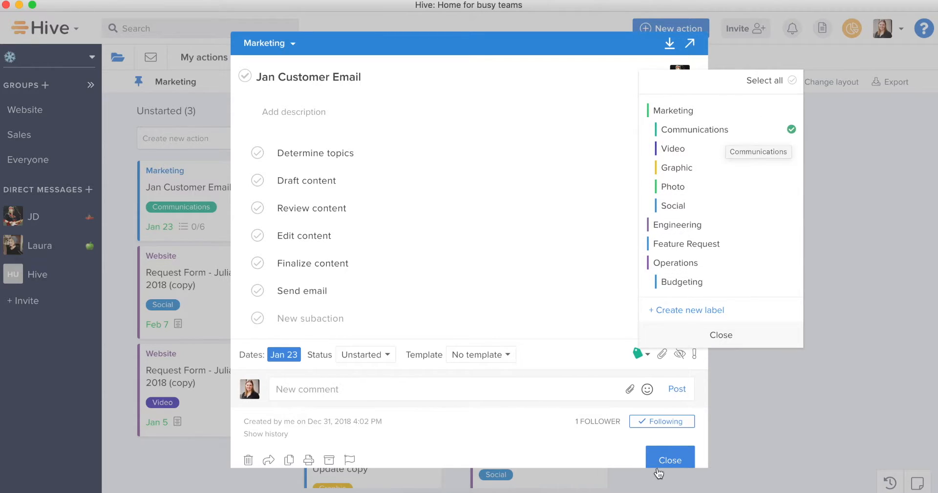
{"action": "left_click", "coordinate": [667, 462]}
{"action": "left_click", "coordinate": [667, 462]}
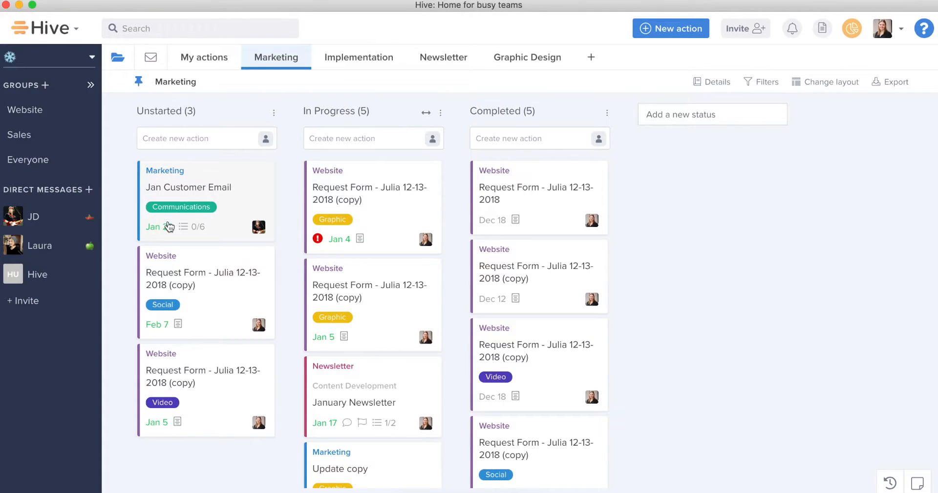
Step: Reopen the Jan Customer Email action, add the Photo label, and update all subactions' labels as well
{"action": "left_click", "coordinate": [270, 193]}
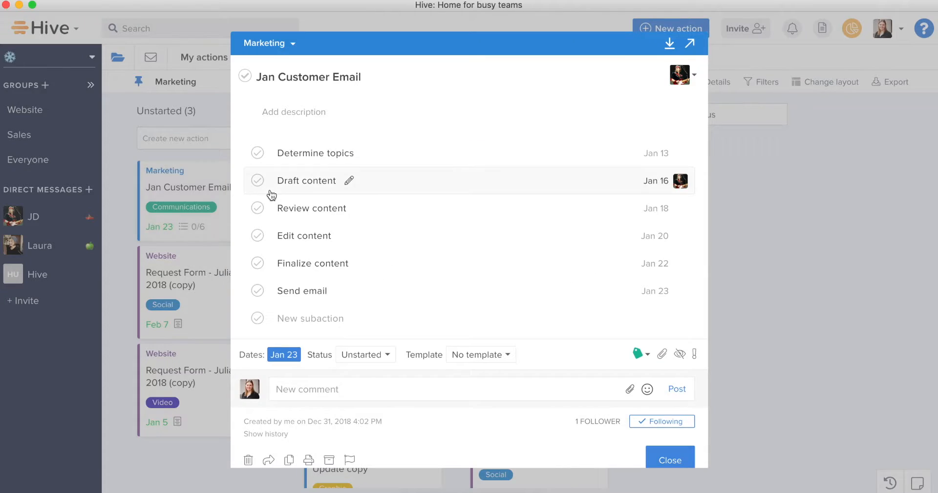
{"action": "left_click", "coordinate": [644, 356]}
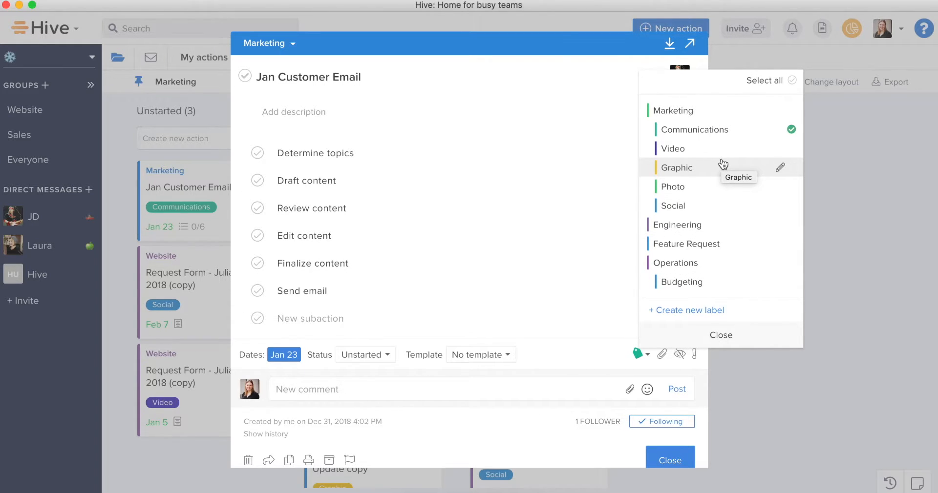
{"action": "left_click", "coordinate": [718, 192]}
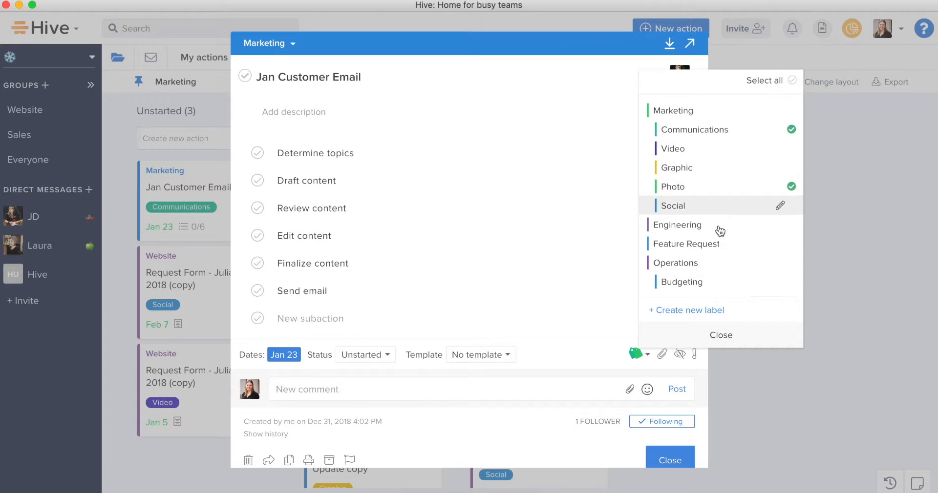
{"action": "left_click", "coordinate": [718, 334]}
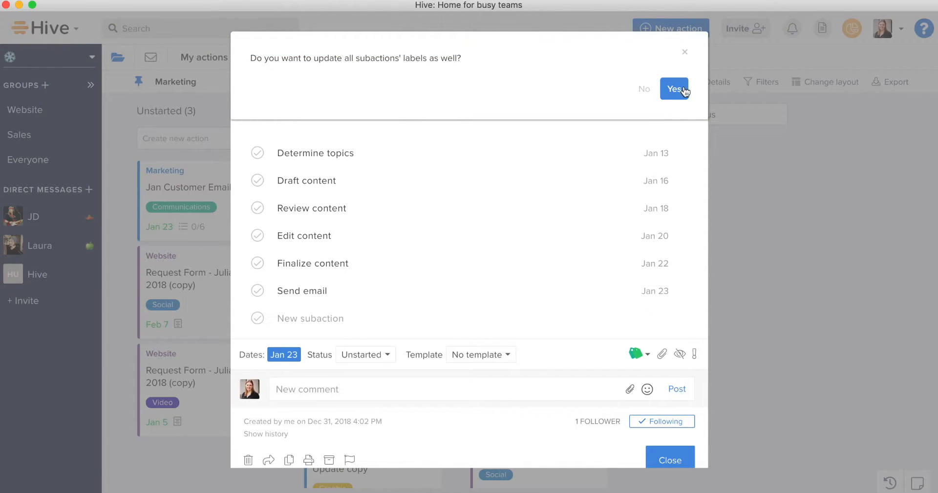
{"action": "left_click", "coordinate": [685, 90]}
Step: Create a new label named "HR" from the action's label list without updating the subactions' labels
{"action": "left_click", "coordinate": [648, 356]}
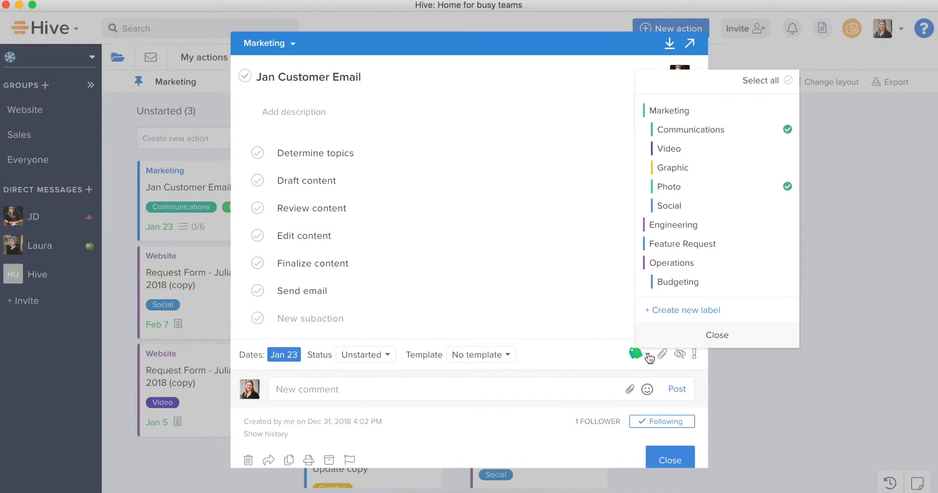
{"action": "scroll", "coordinate": [726, 213], "scroll_direction": "down", "scroll_amount": 1}
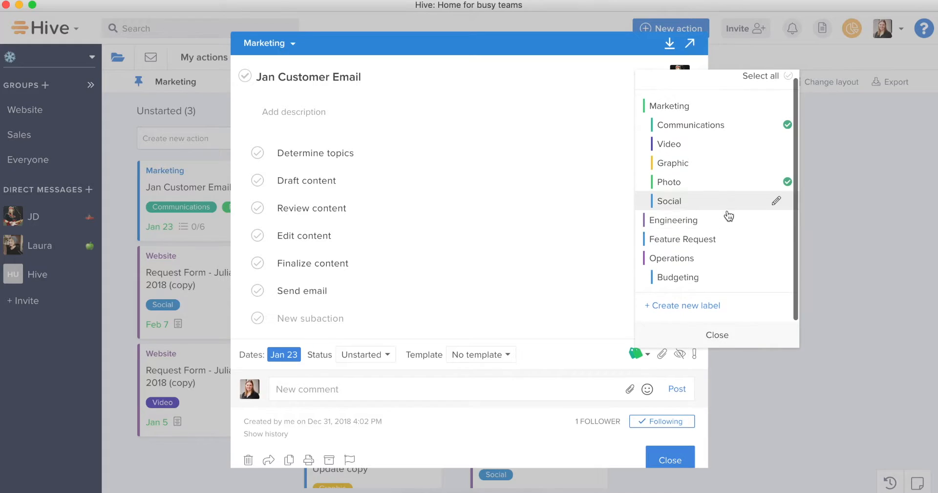
{"action": "left_click", "coordinate": [714, 307]}
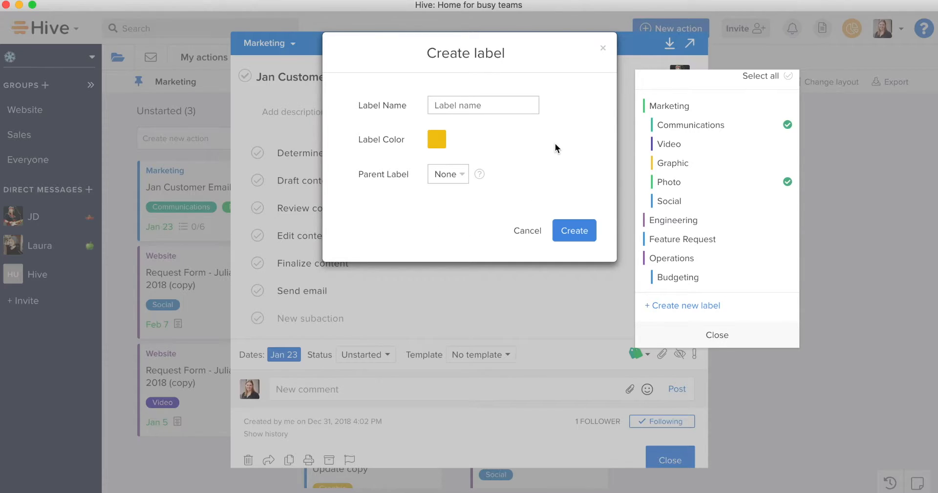
{"action": "type", "text": "HR"}
{"action": "left_click", "coordinate": [586, 231]}
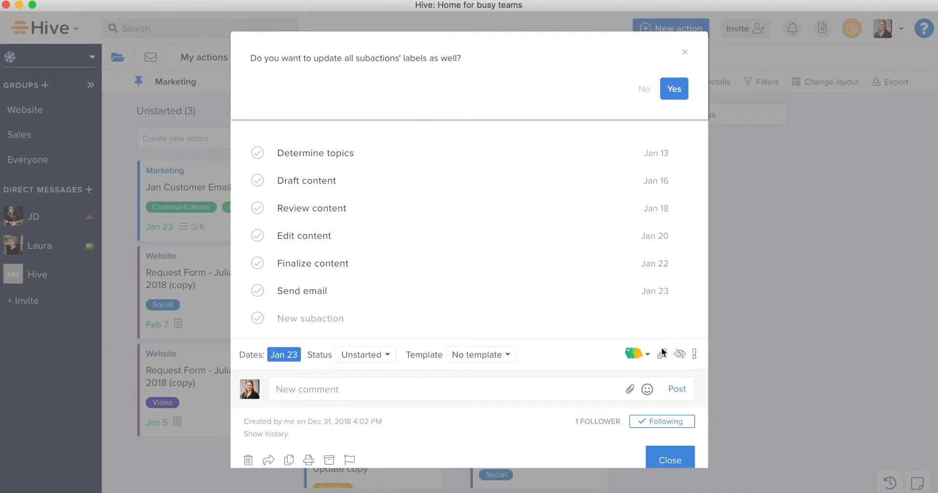
{"action": "left_click", "coordinate": [635, 97]}
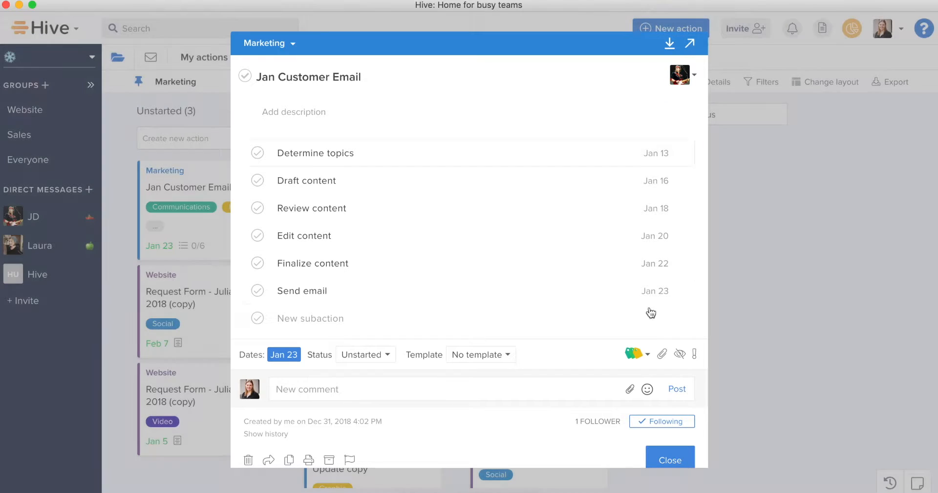
Step: Remove the HR label from the Jan Customer Email action only, leaving out its subactions, and close the action
{"action": "left_click", "coordinate": [637, 355]}
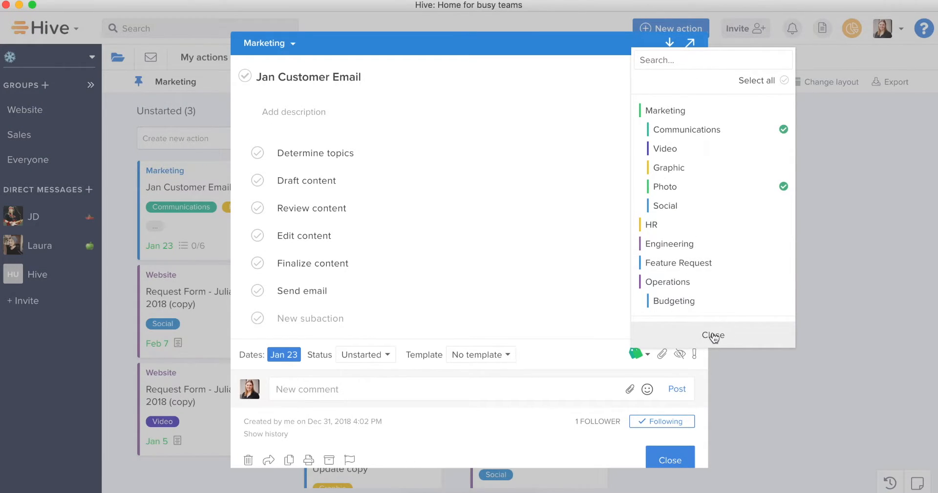
{"action": "left_click", "coordinate": [713, 335]}
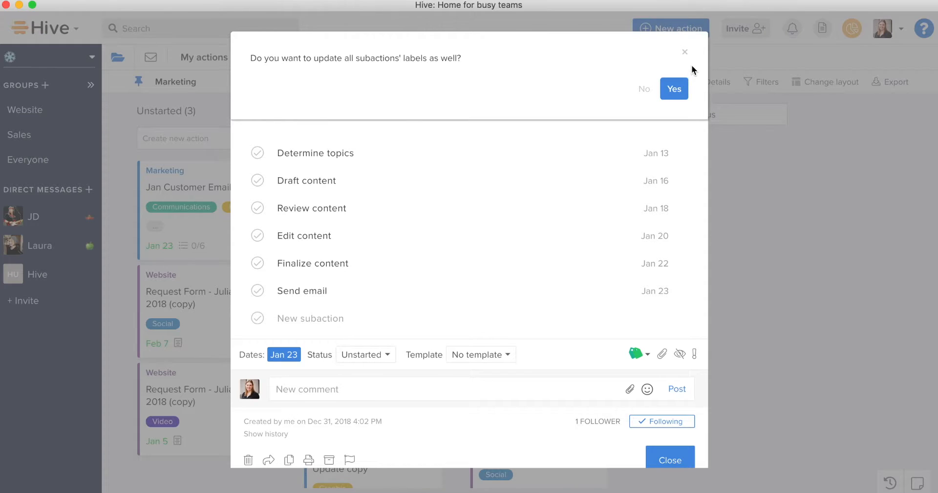
{"action": "left_click", "coordinate": [645, 89]}
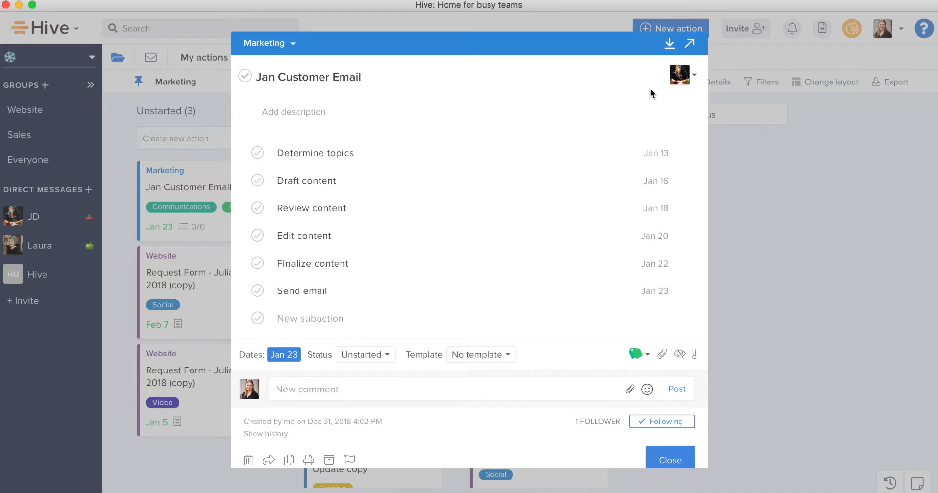
{"action": "left_click", "coordinate": [756, 148]}
Step: Review the workspace's beta feature settings and its user list, and close the workspace settings
{"action": "left_click", "coordinate": [883, 32]}
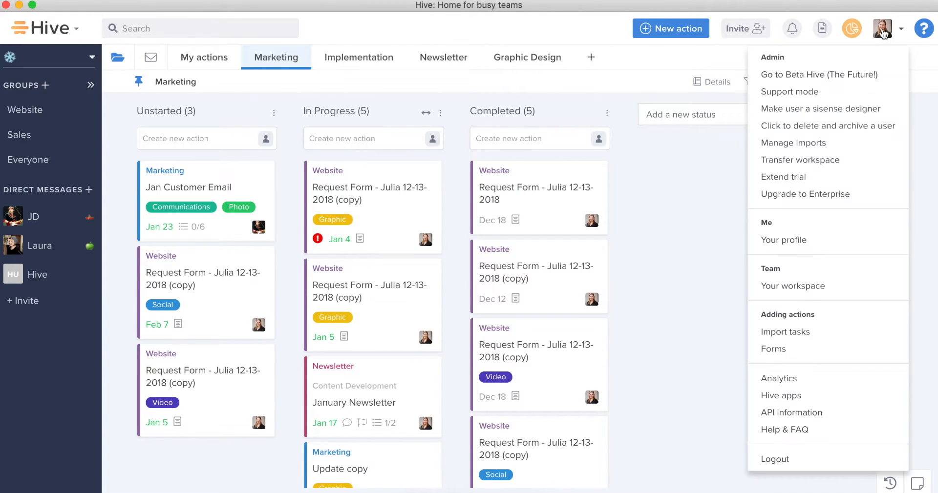
{"action": "left_click", "coordinate": [836, 290]}
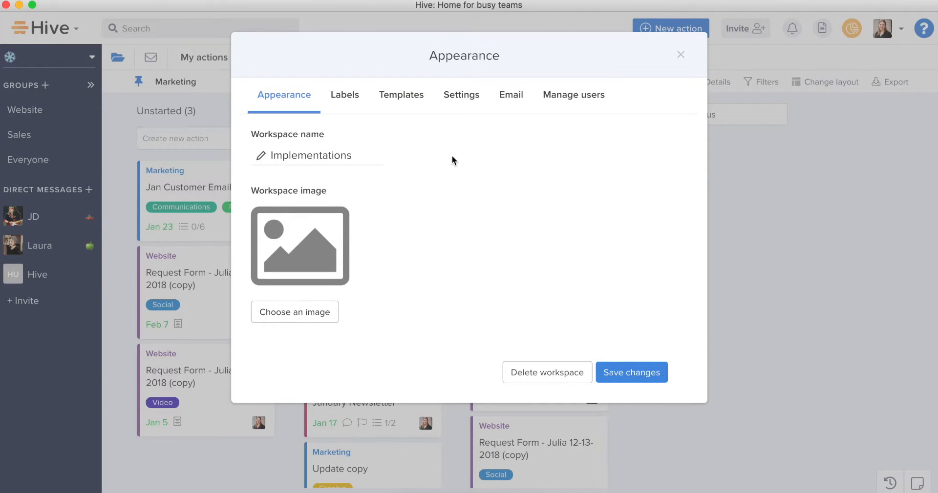
{"action": "left_click", "coordinate": [454, 108]}
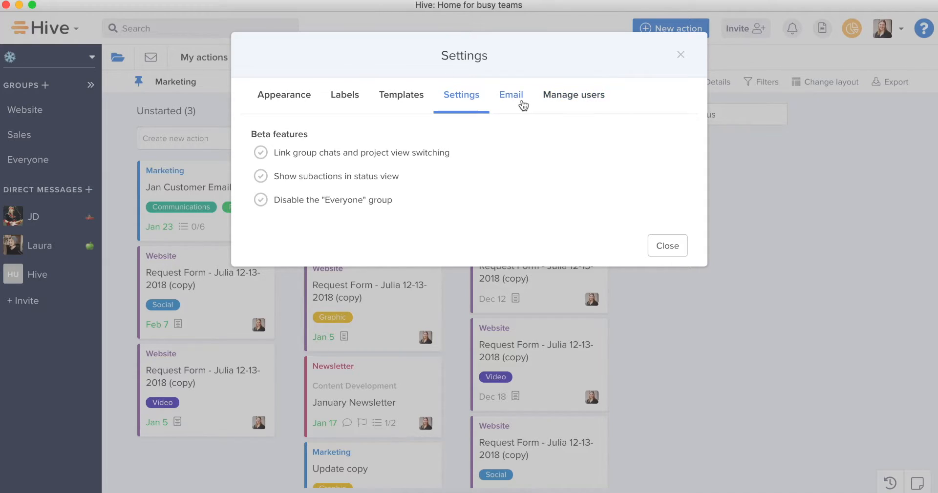
{"action": "left_click", "coordinate": [562, 101]}
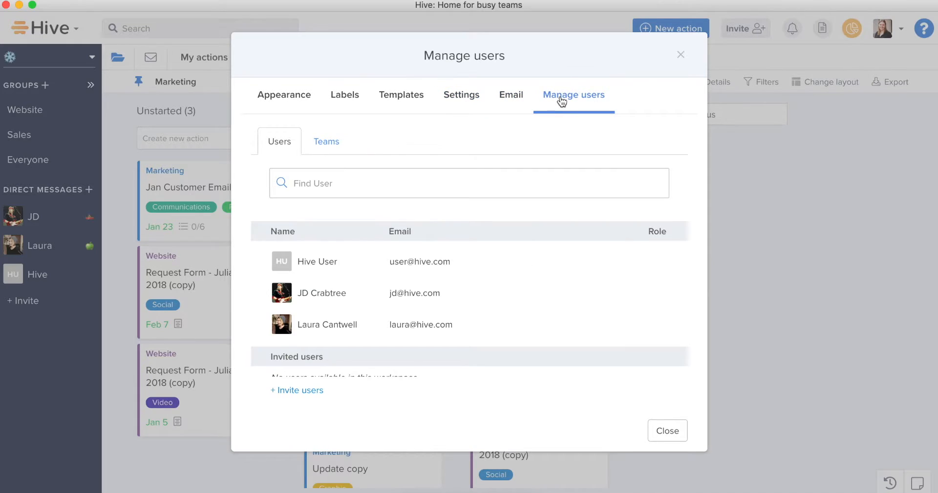
{"action": "scroll", "coordinate": [511, 260], "scroll_direction": "down", "scroll_amount": 1}
{"action": "scroll", "coordinate": [511, 260], "scroll_direction": "up", "scroll_amount": 1}
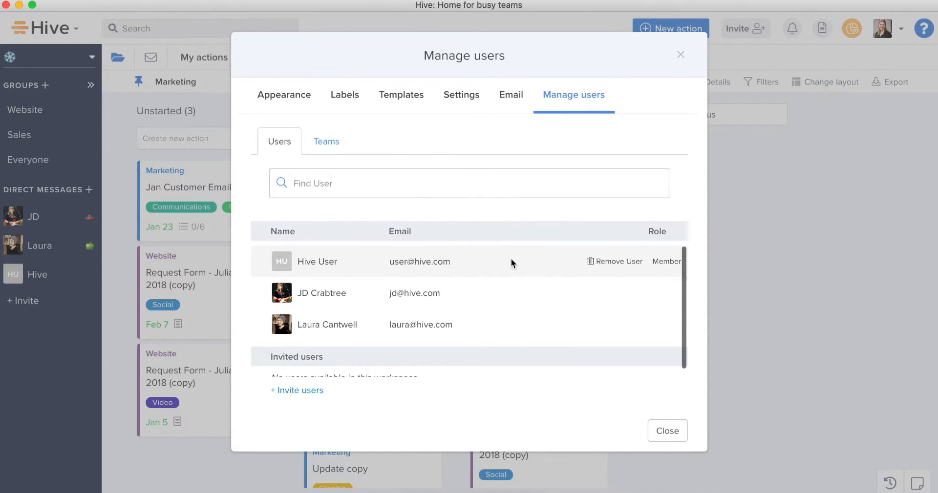
{"action": "left_click", "coordinate": [682, 56]}
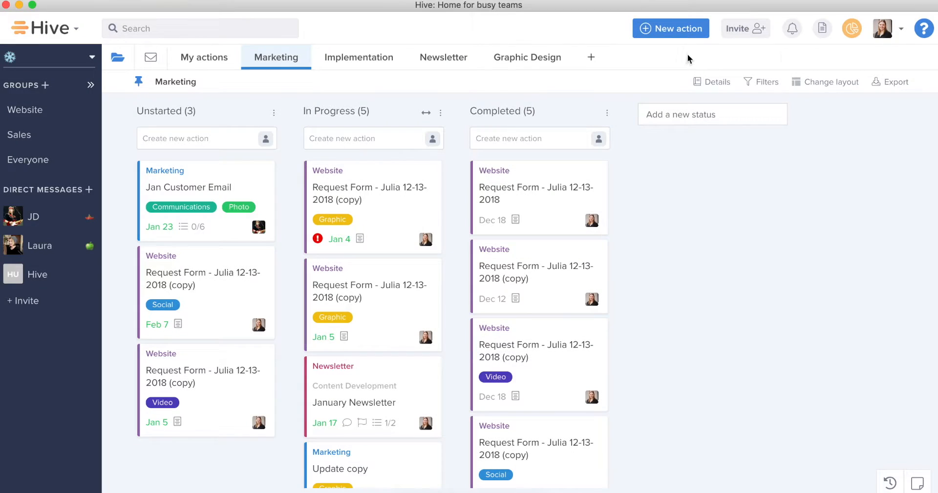
Step: Open the Hive apps page and enable the Time-tracking and Time tracking recorder workspace apps
{"action": "left_click", "coordinate": [882, 30]}
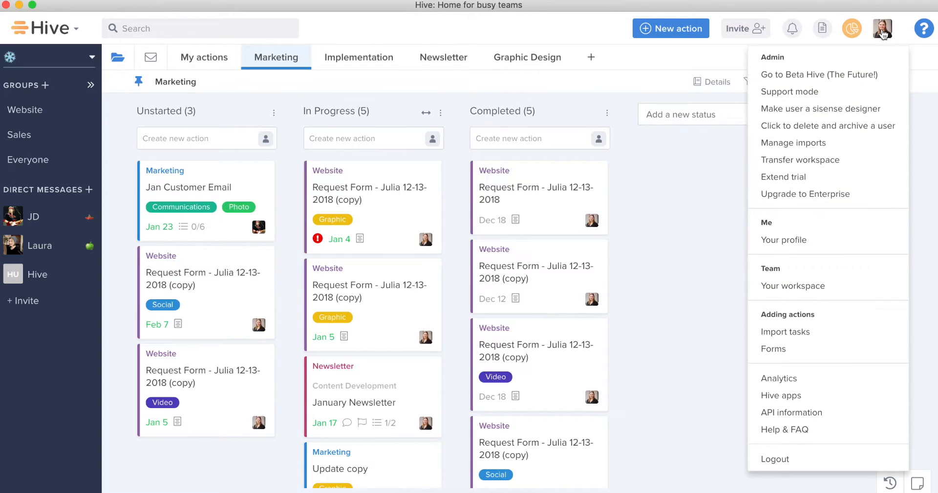
{"action": "left_click", "coordinate": [805, 400]}
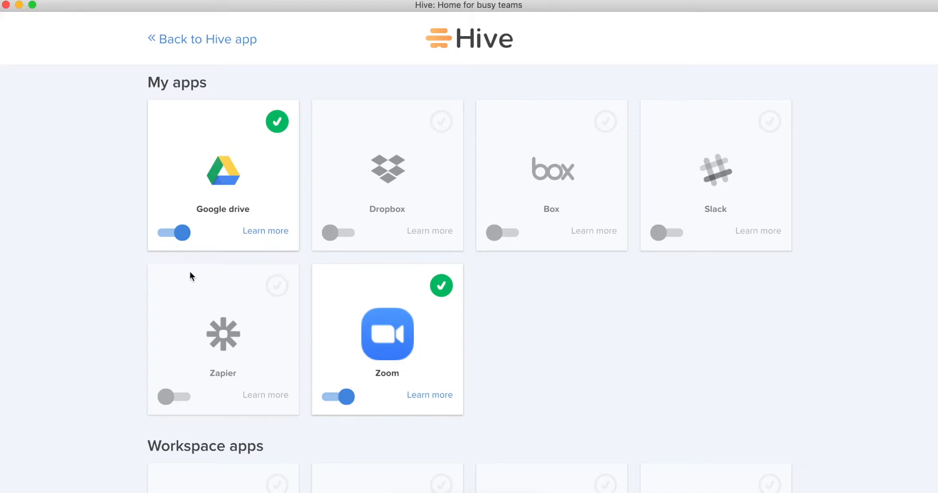
{"action": "scroll", "coordinate": [581, 291], "scroll_direction": "down", "scroll_amount": 3}
{"action": "scroll", "coordinate": [579, 288], "scroll_direction": "down", "scroll_amount": 5}
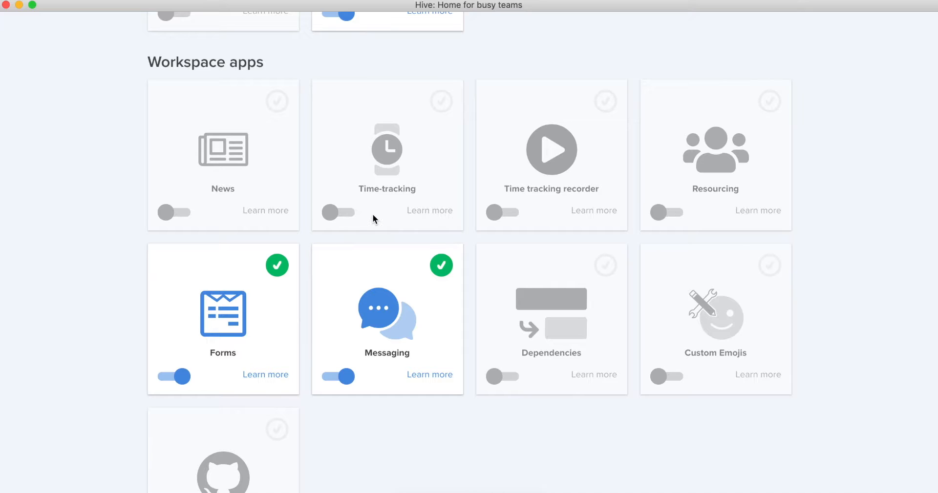
{"action": "left_click", "coordinate": [332, 215]}
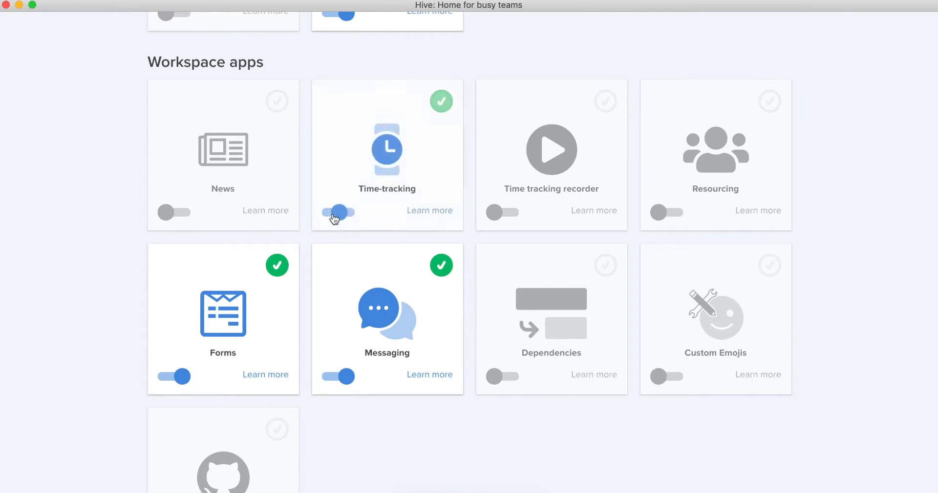
{"action": "left_click", "coordinate": [507, 214]}
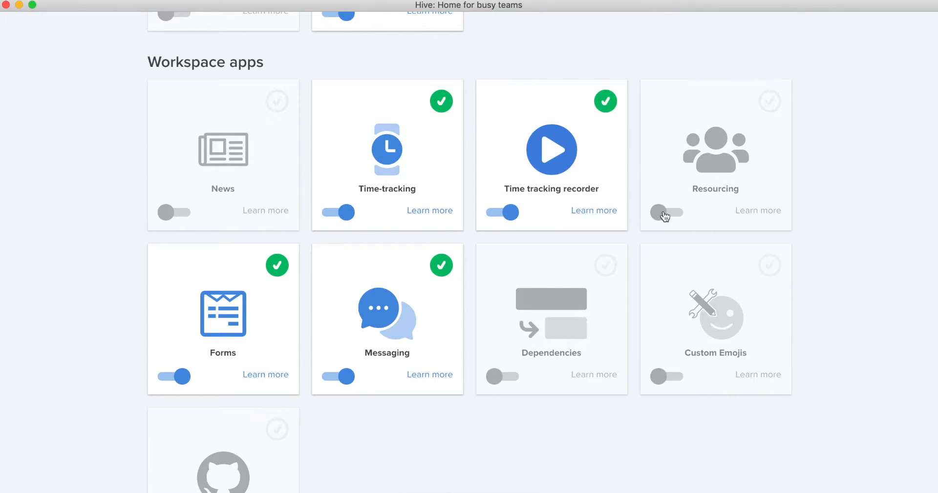
Step: Enable the Resourcing and Dependencies workspace apps and return to the Marketing project
{"action": "left_click", "coordinate": [681, 211]}
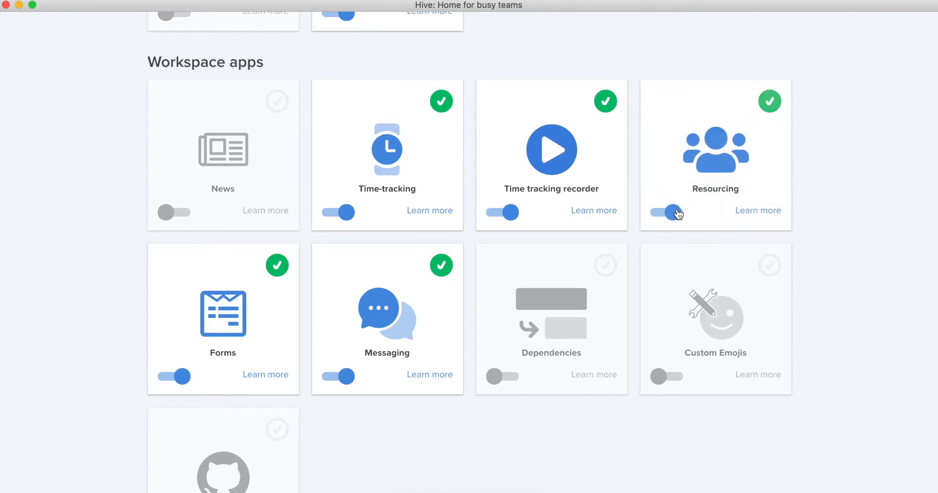
{"action": "left_click", "coordinate": [514, 381]}
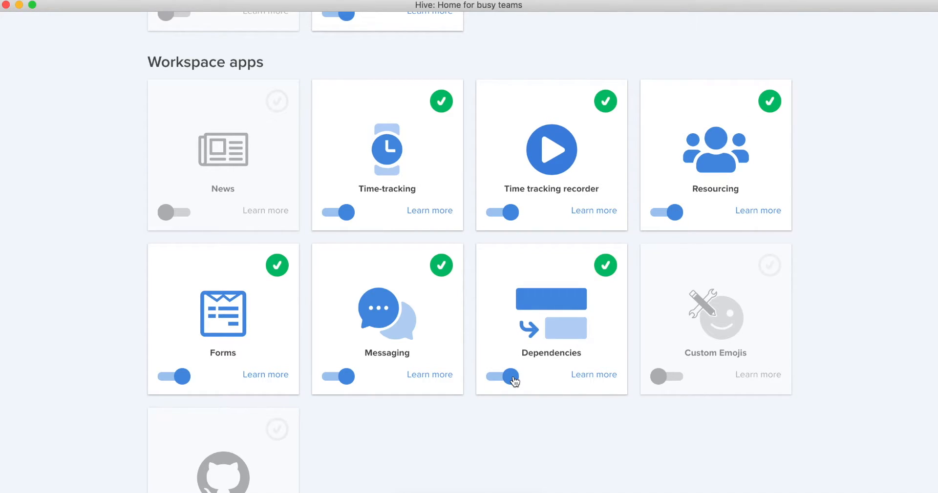
{"action": "scroll", "coordinate": [521, 257], "scroll_direction": "up", "scroll_amount": 10}
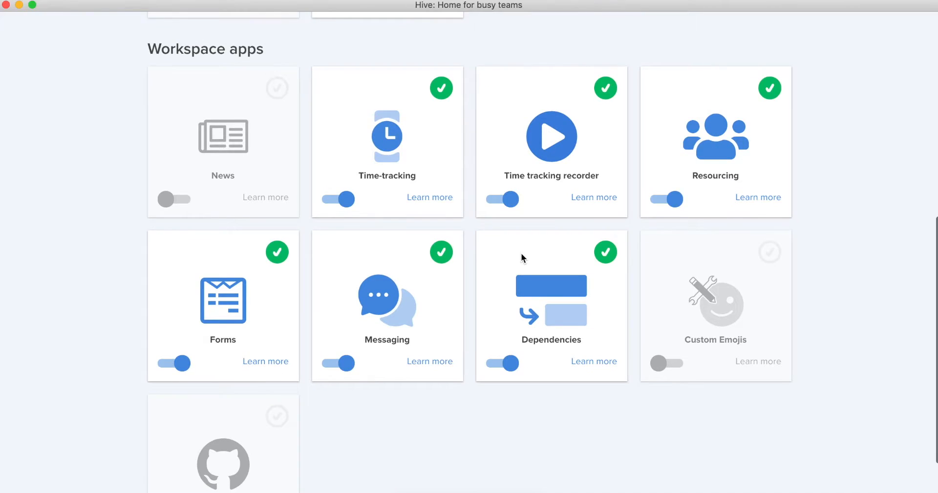
{"action": "left_click", "coordinate": [209, 39]}
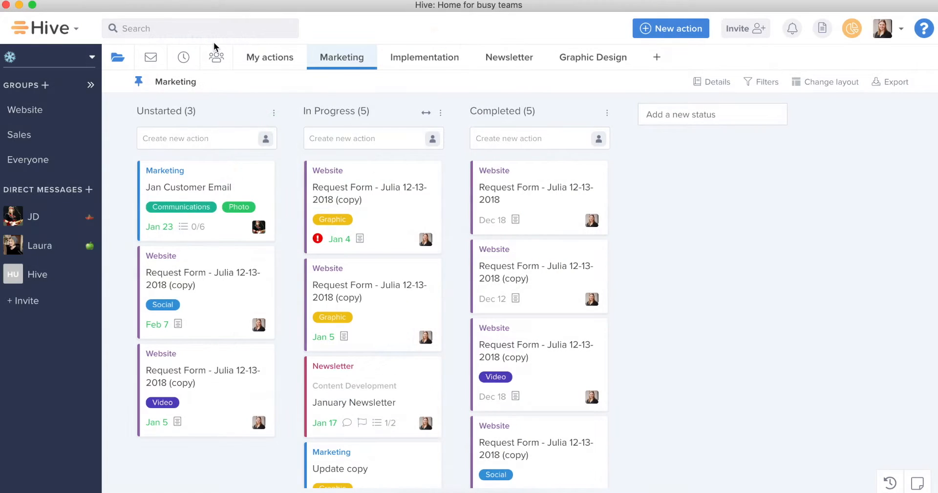
Step: View the time tracking report by project and the weekly resourcing calendar
{"action": "left_click", "coordinate": [184, 59]}
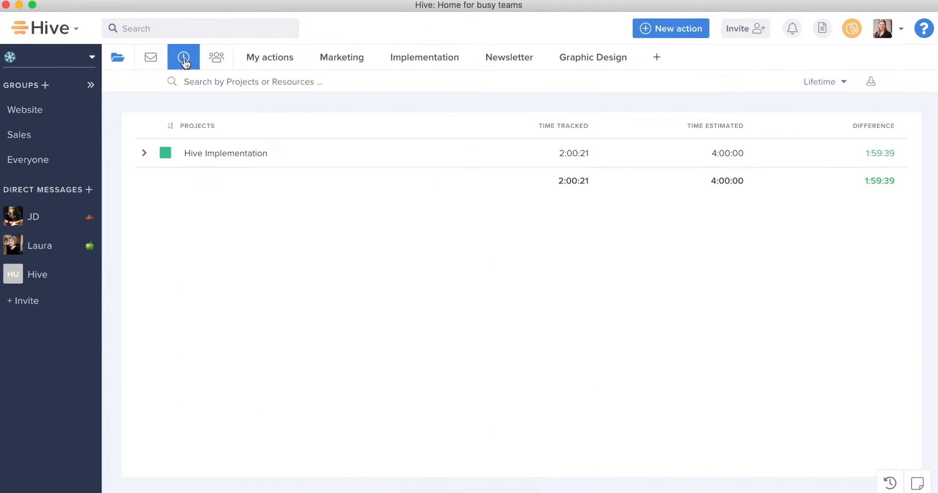
{"action": "left_click", "coordinate": [216, 57]}
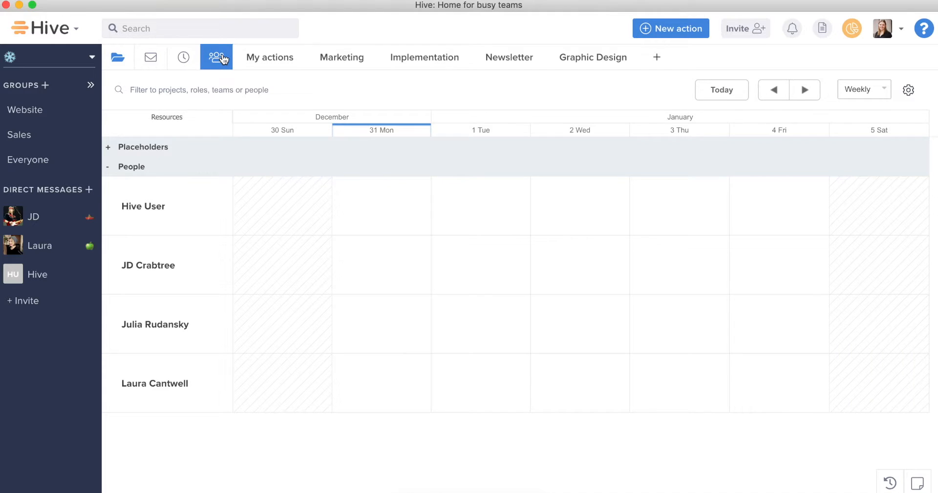
{"action": "left_click", "coordinate": [183, 64]}
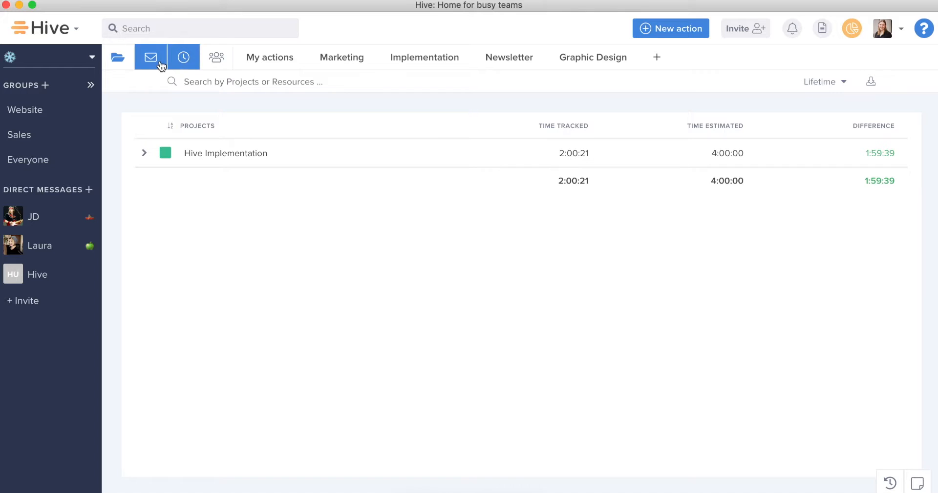
{"action": "left_click", "coordinate": [128, 63]}
Step: Open the January Newsletter action from My actions, view its options for adding a dependency, and close it
{"action": "left_click", "coordinate": [268, 57]}
{"action": "left_click", "coordinate": [295, 194]}
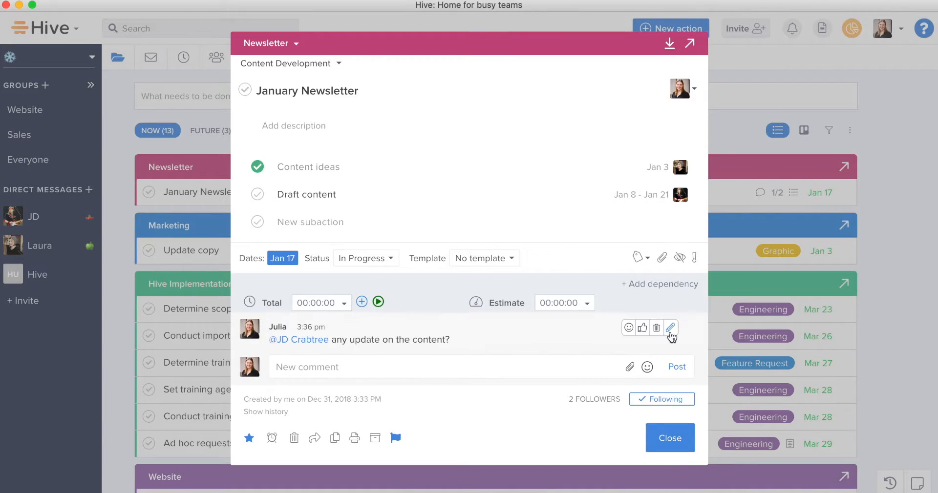
{"action": "left_click", "coordinate": [665, 290]}
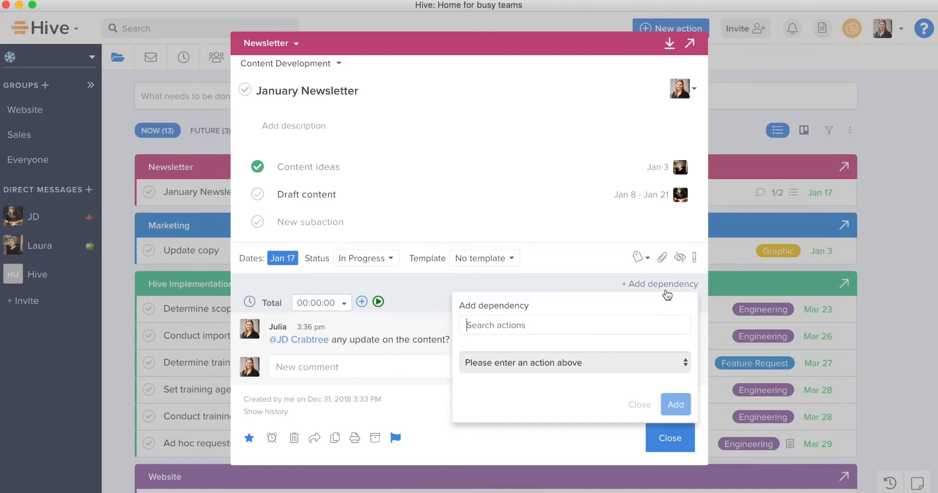
{"action": "left_click", "coordinate": [670, 438]}
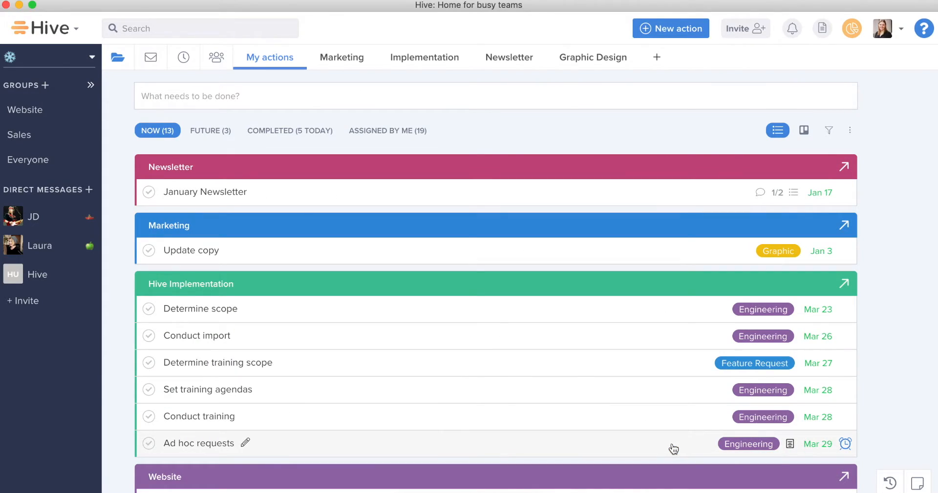
Step: Open the Project Navigator to view the active projects
{"action": "left_click", "coordinate": [118, 58]}
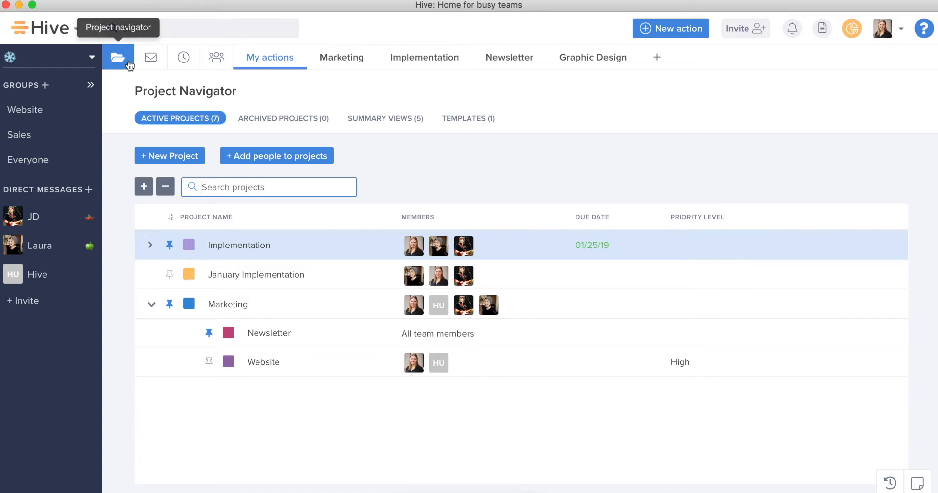